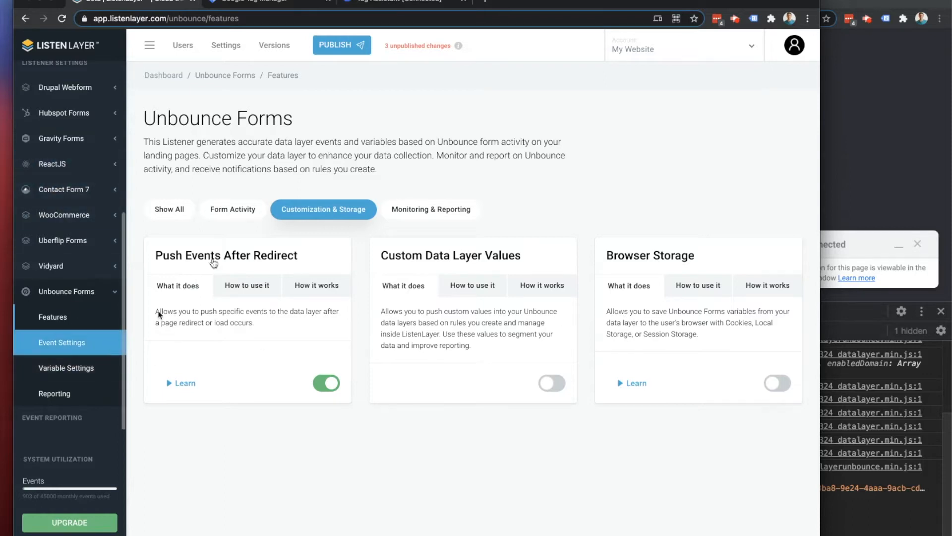
Step: Enable the Custom Data Layer Values feature for Unbounce Forms and open the global Custom Data Layer Variables settings
click(548, 386)
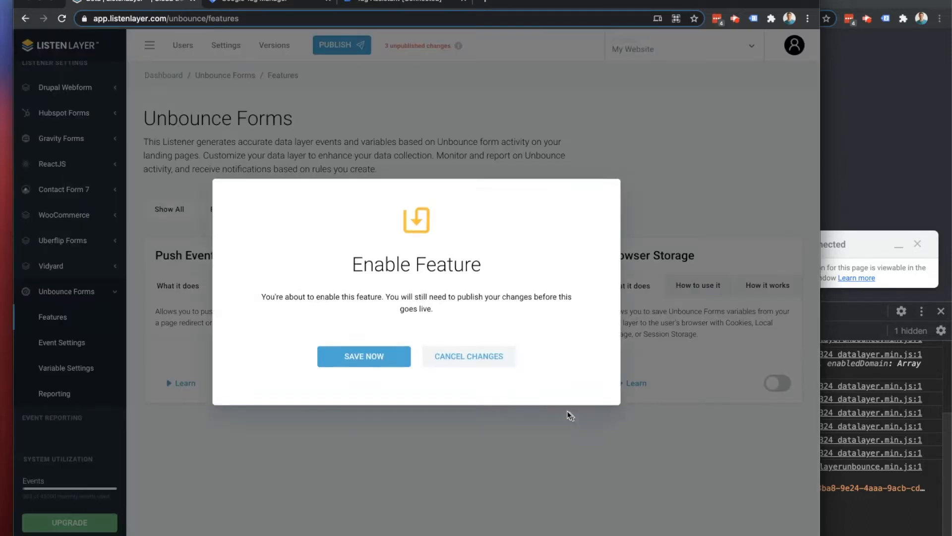
click(364, 362)
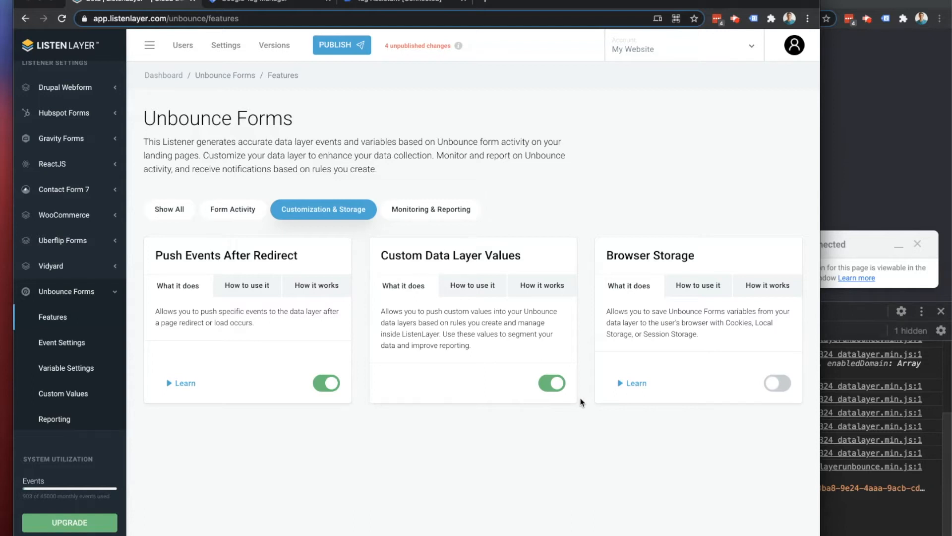
scroll(54, 237, up, 5)
scroll(55, 237, up, 1)
click(64, 235)
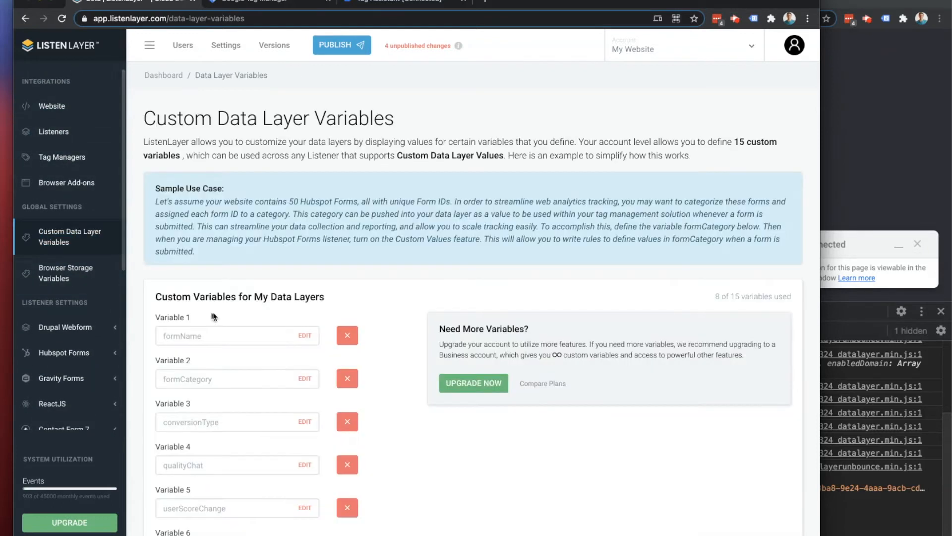
Step: Review the defined custom data layer variables, especially formName and formCategory, and locate the Unbounce Forms settings pages
scroll(274, 393, down, 3)
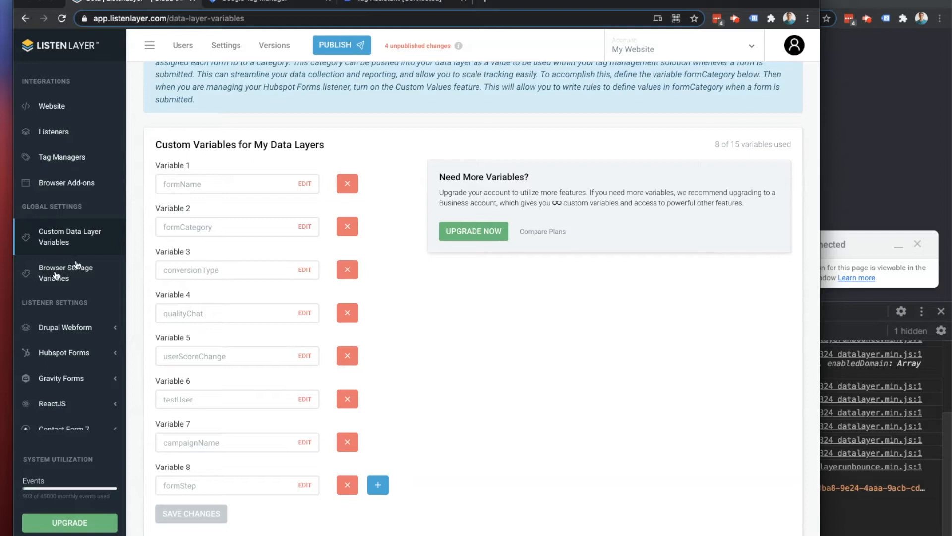
scroll(51, 297, down, 4)
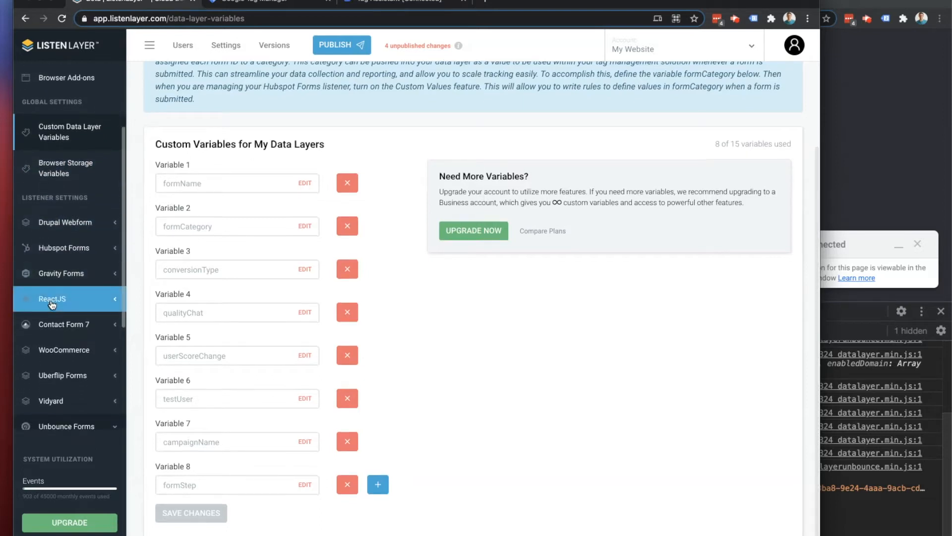
scroll(51, 305, down, 3)
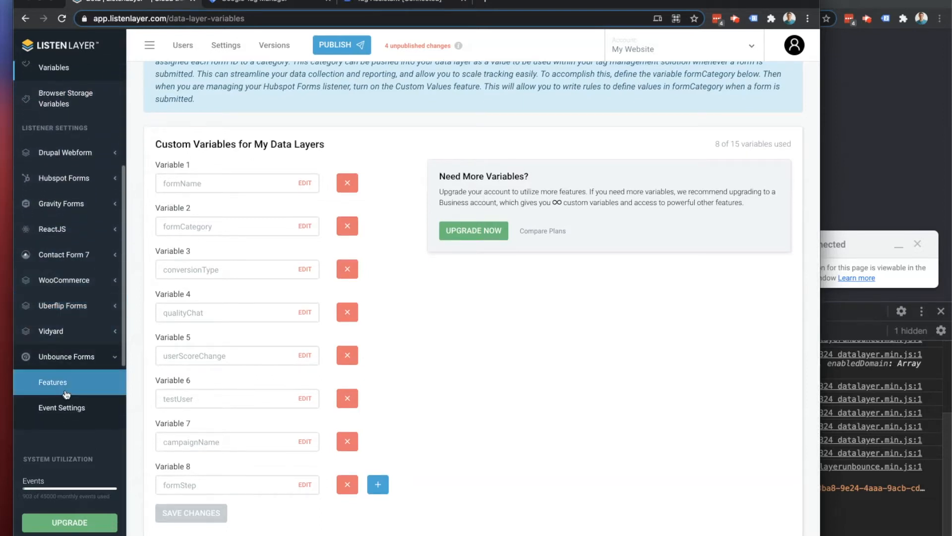
scroll(57, 266, up, 7)
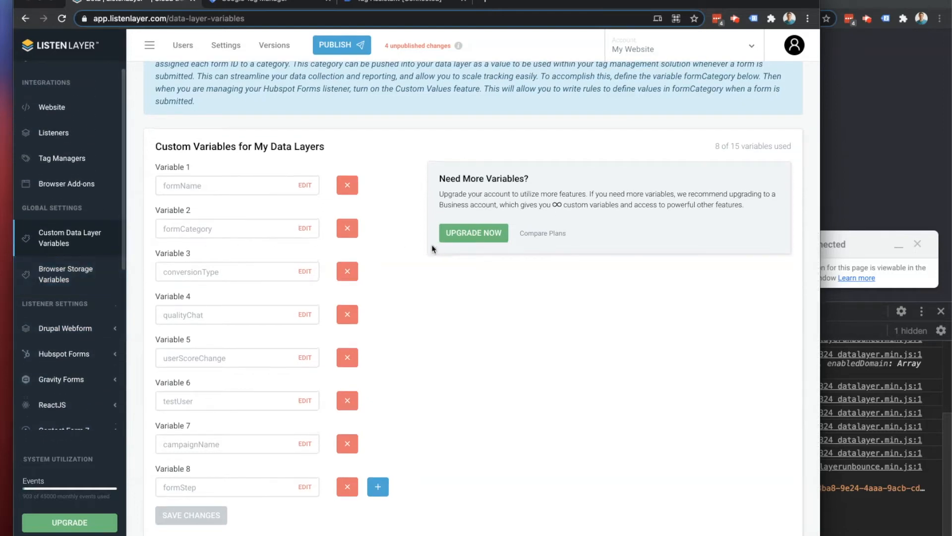
drag(216, 230, 159, 228)
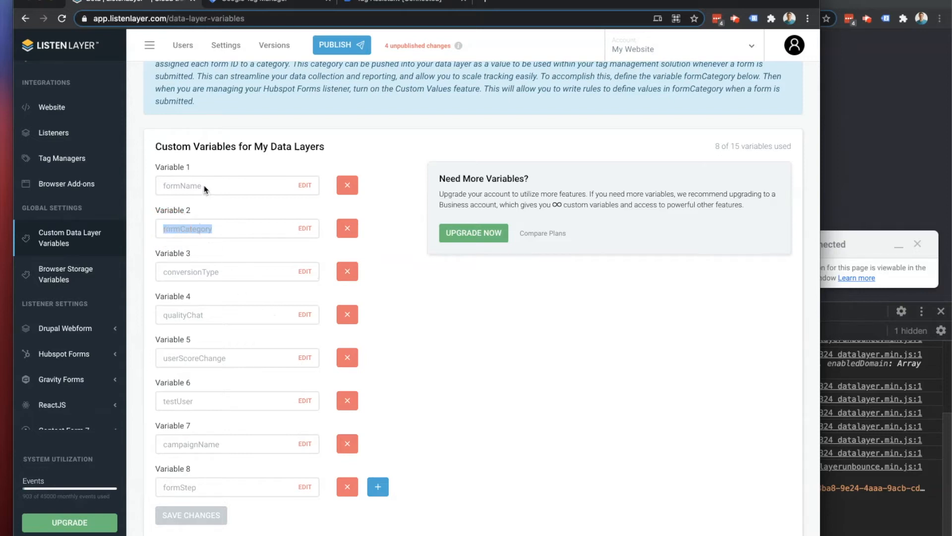
drag(204, 186, 155, 186)
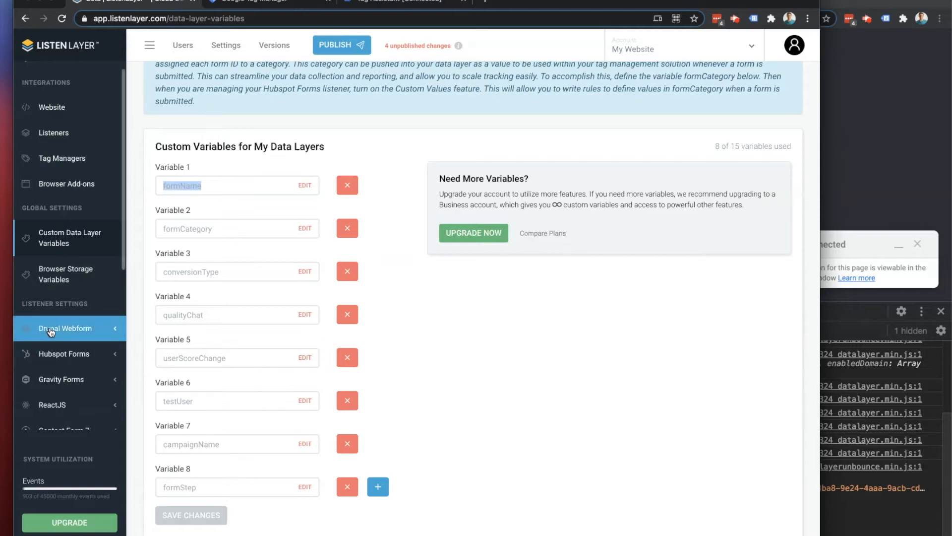
scroll(50, 331, down, 1)
scroll(50, 333, down, 6)
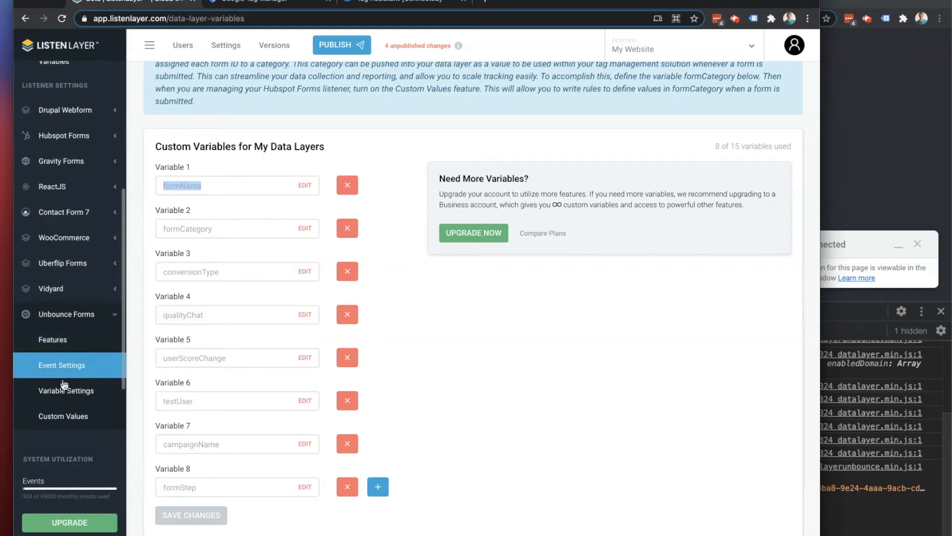
scroll(61, 407, down, 1)
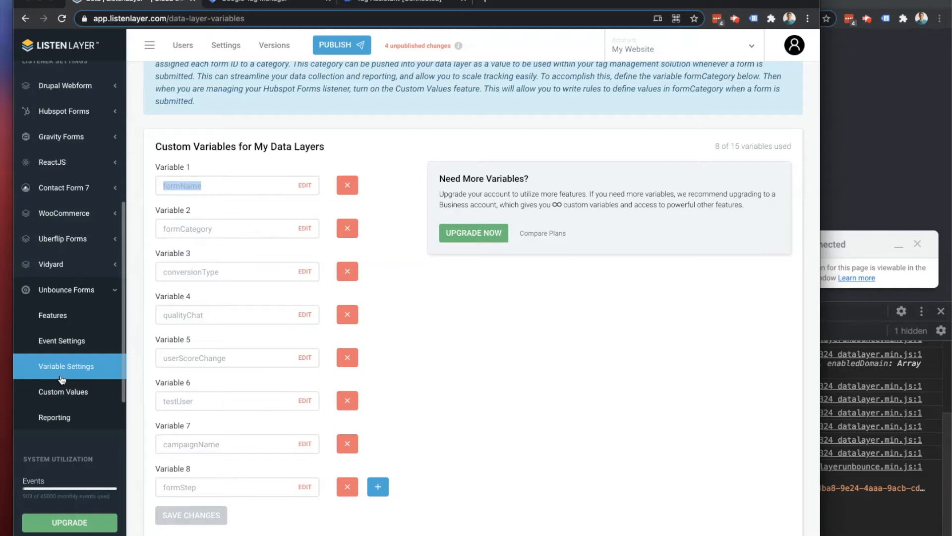
Step: In the landing page's console, expand formAutomaticValues and its unbounceValues object under the ubFormValidationFailed event
click(897, 143)
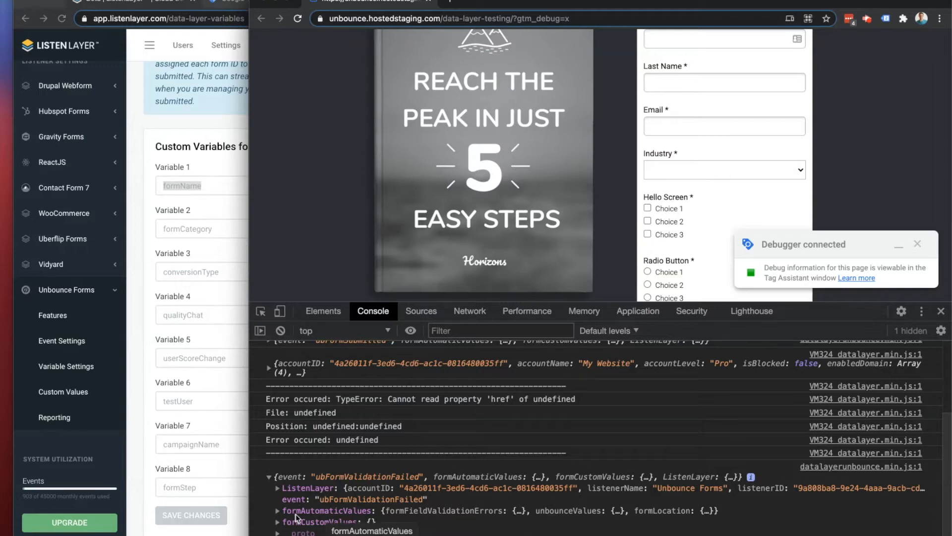
click(278, 510)
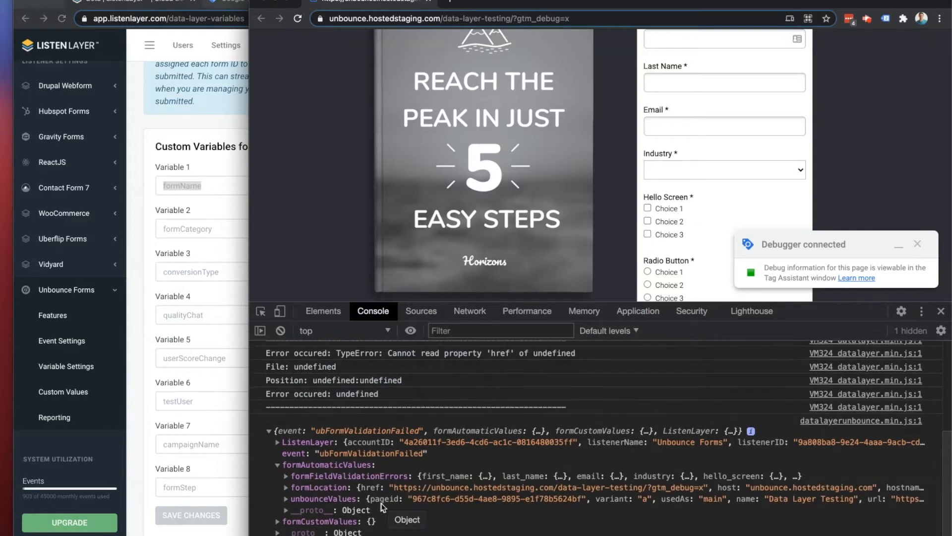
click(286, 498)
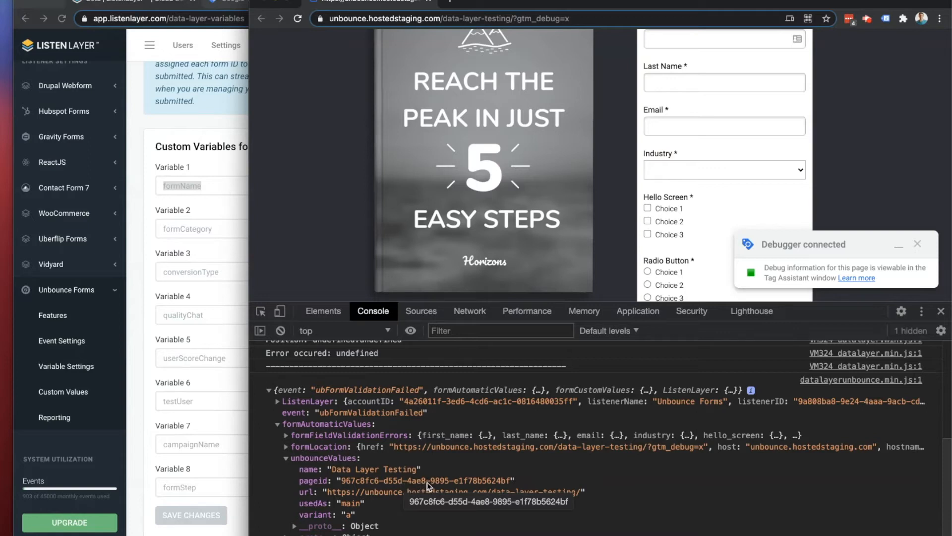
Step: Open the Unbounce Forms Variable Settings and compare the automatic data layer variables with the event logged in the landing page's console
click(141, 322)
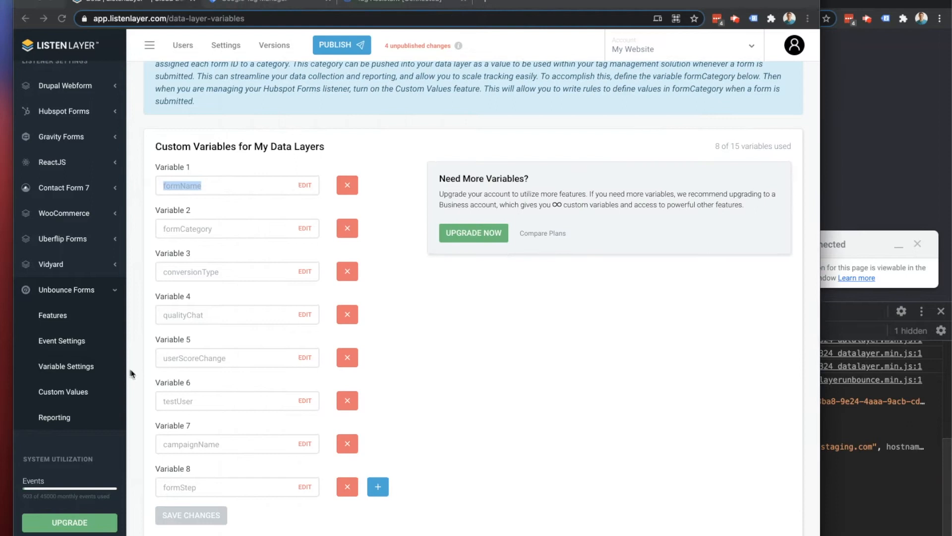
click(56, 367)
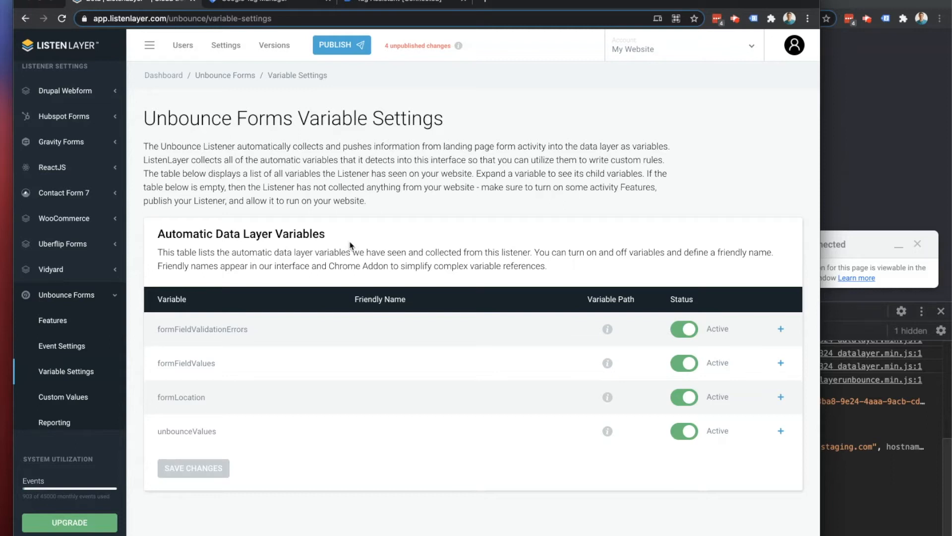
click(920, 501)
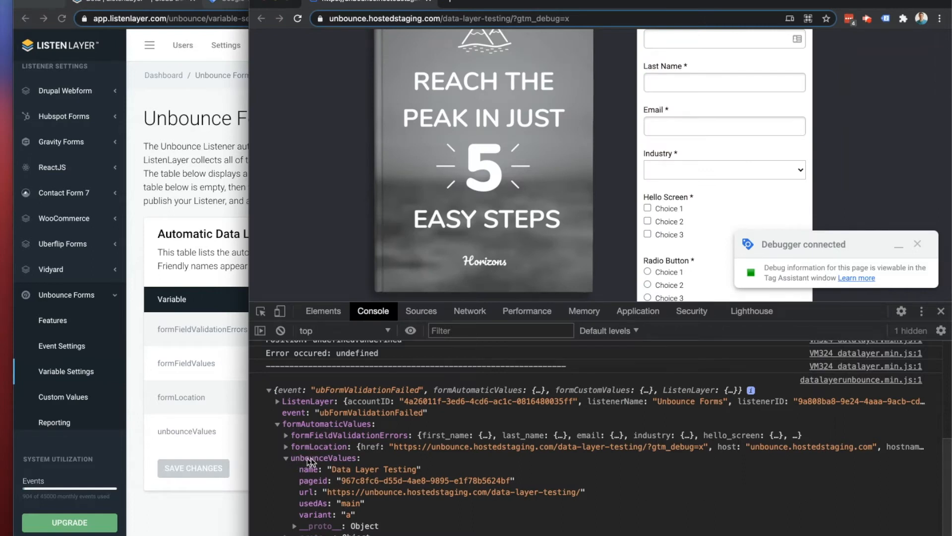
click(172, 377)
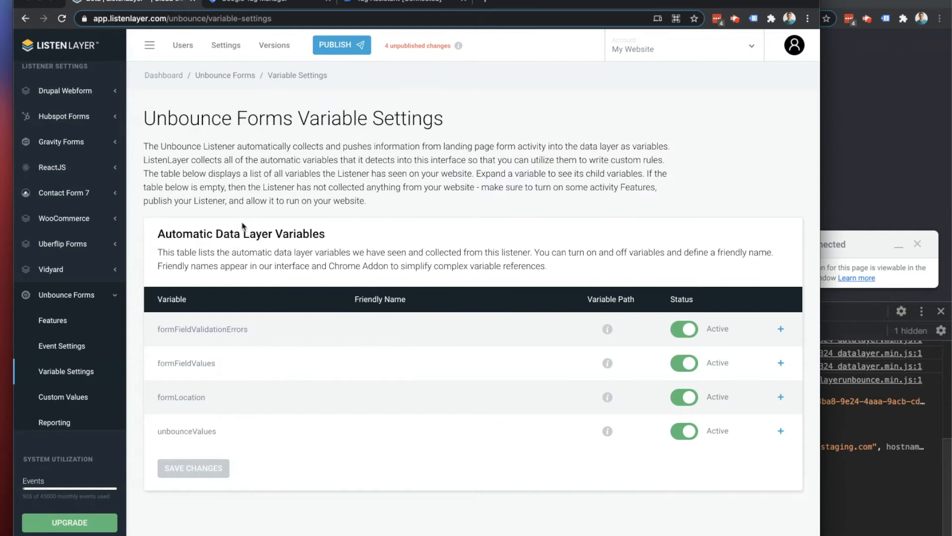
drag(173, 234, 303, 234)
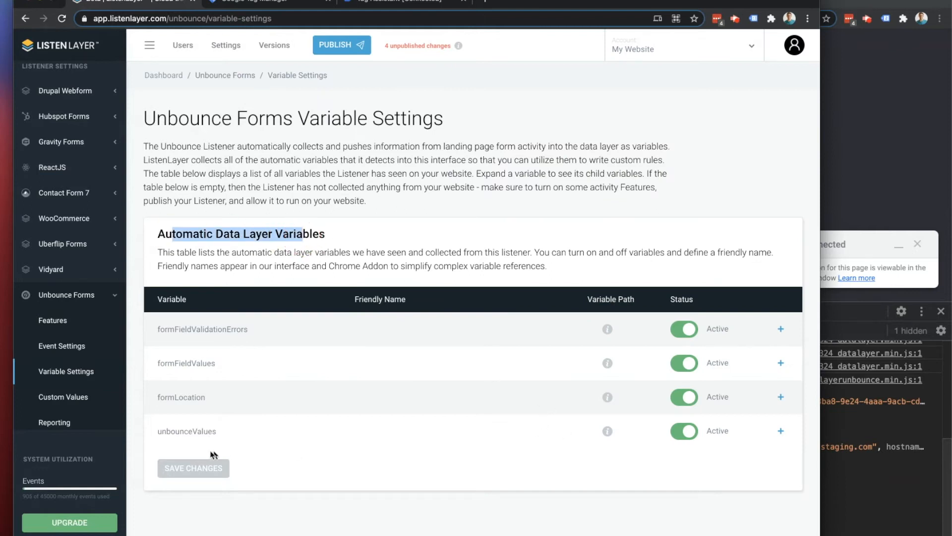
Step: Expand unbounceValues in the variable table and compare its child variables with those logged in the console
click(781, 430)
scroll(253, 440, down, 2)
scroll(251, 440, down, 3)
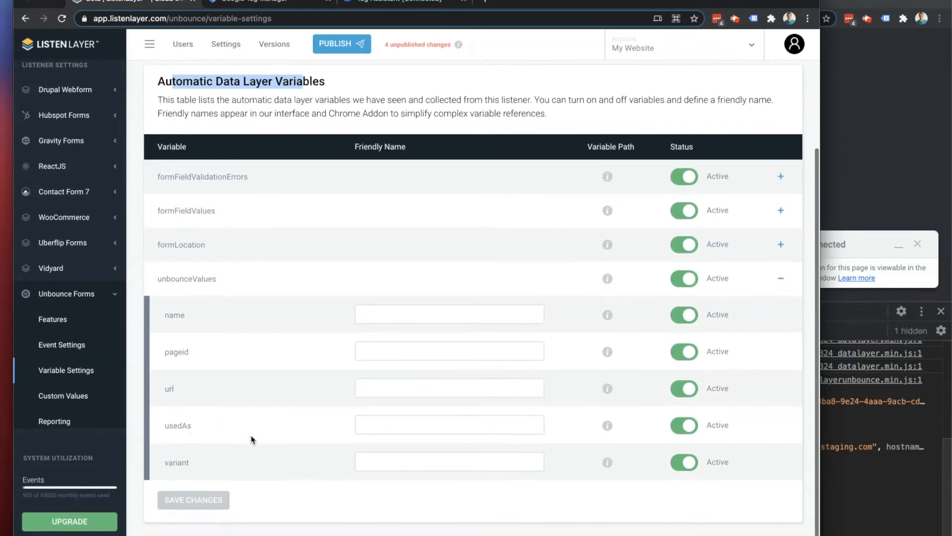
click(880, 476)
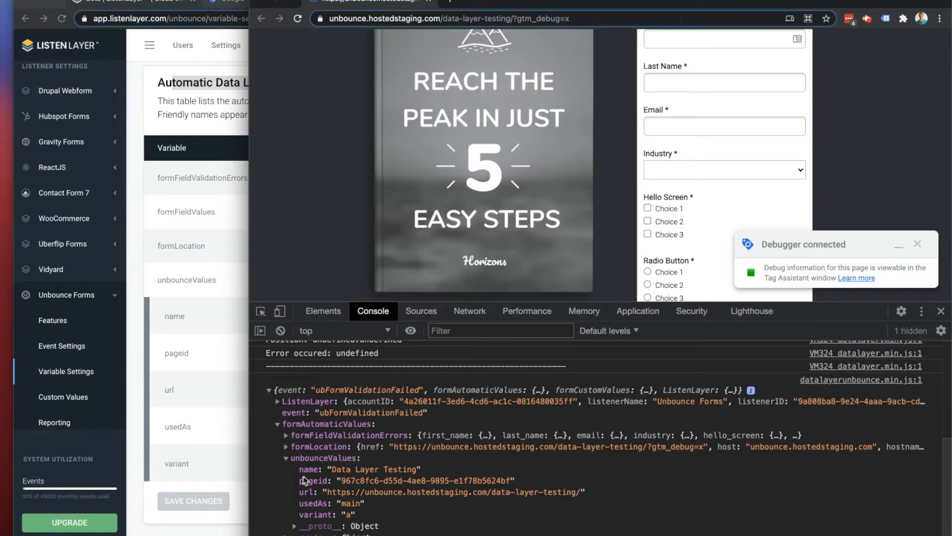
click(187, 394)
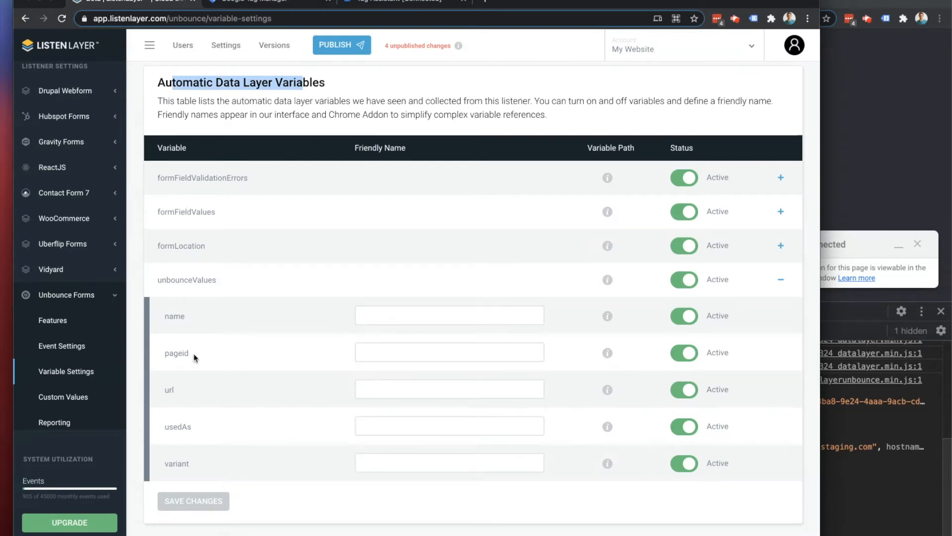
Step: Give the pageid variable the friendly name "Unbounce Page ID" and save the variable settings
click(379, 355)
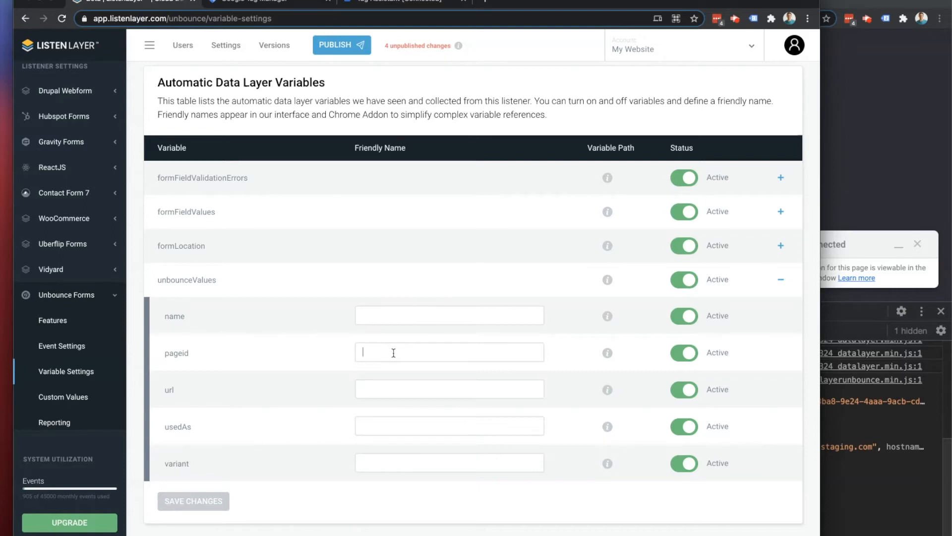
text(Unbounce F)
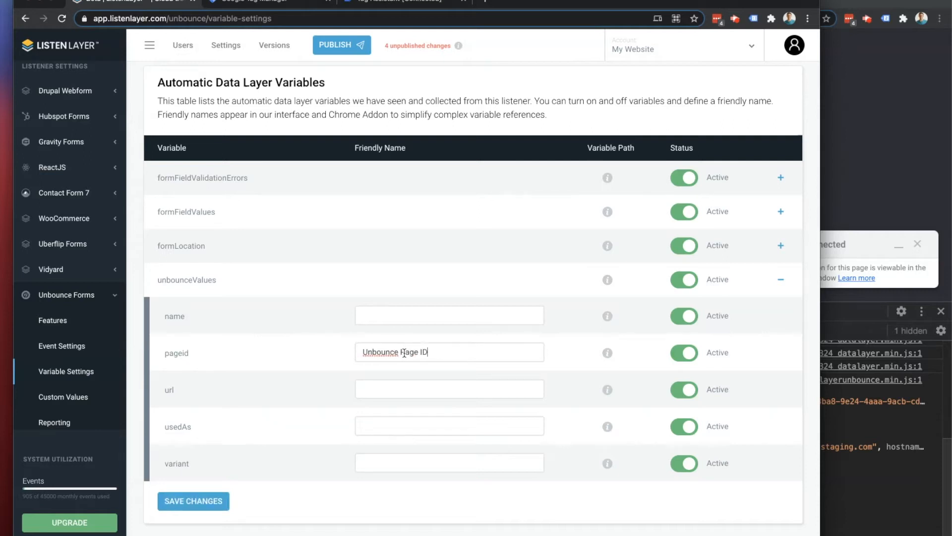
click(202, 501)
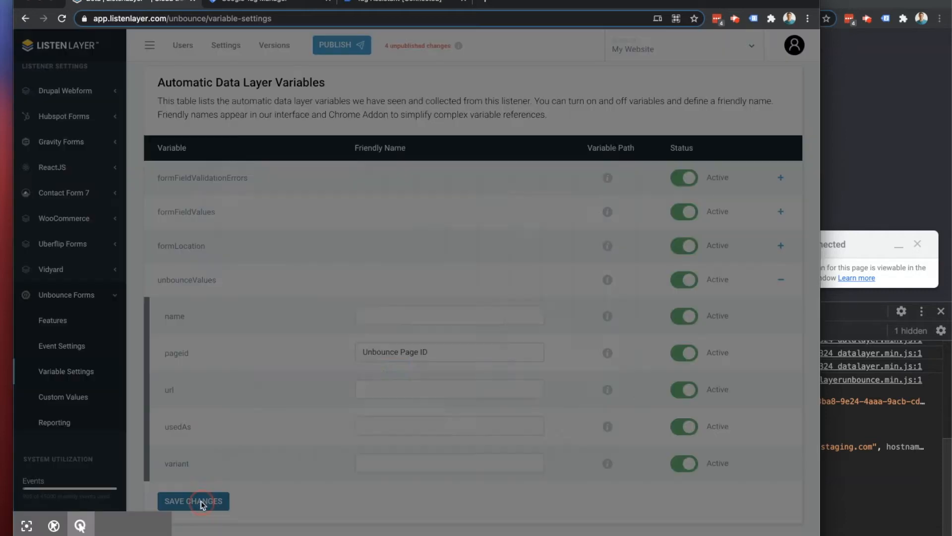
click(347, 372)
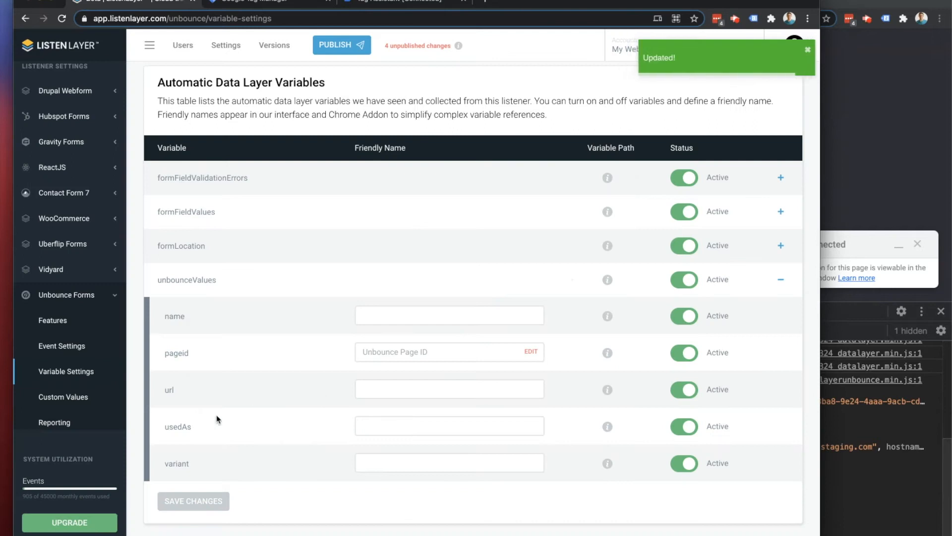
Step: Start a new custom value rule for Unbounce Forms using the Lookup Rule type
scroll(79, 374, down, 2)
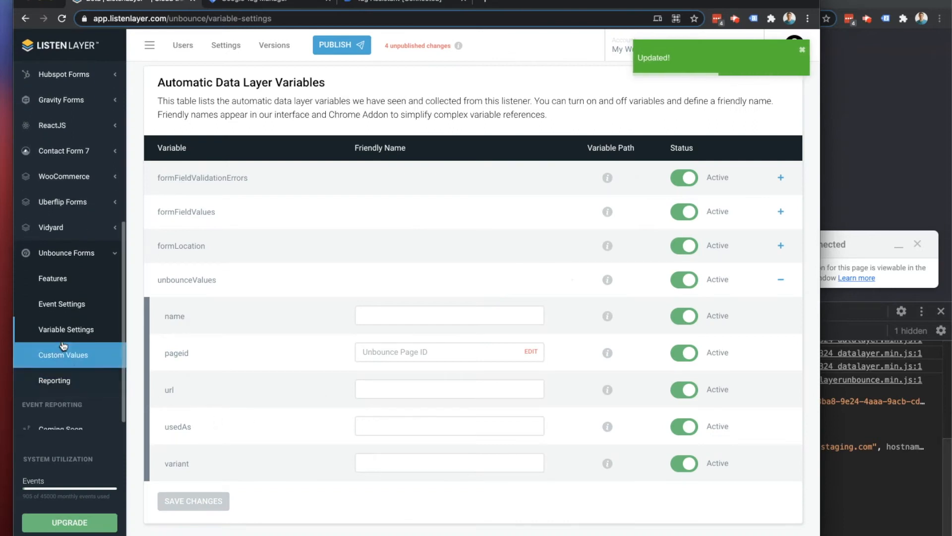
click(63, 358)
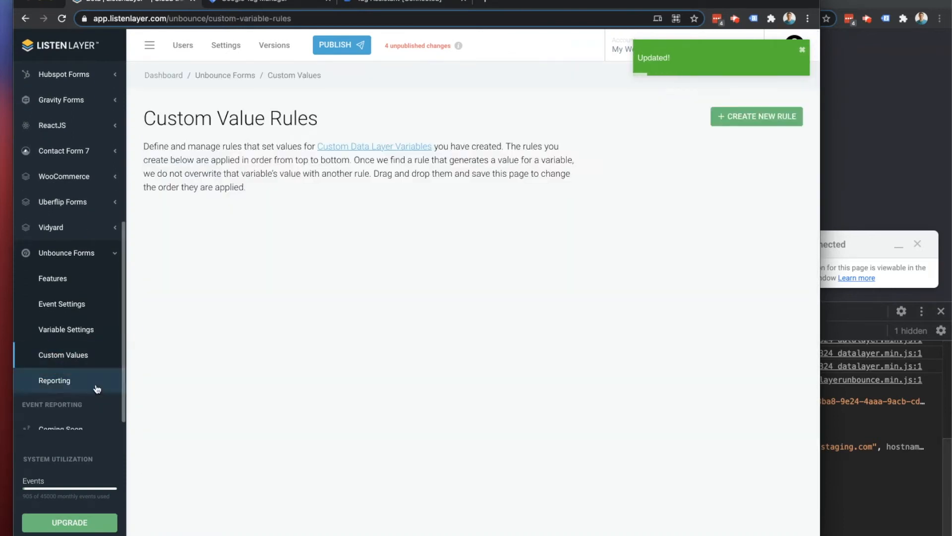
click(753, 117)
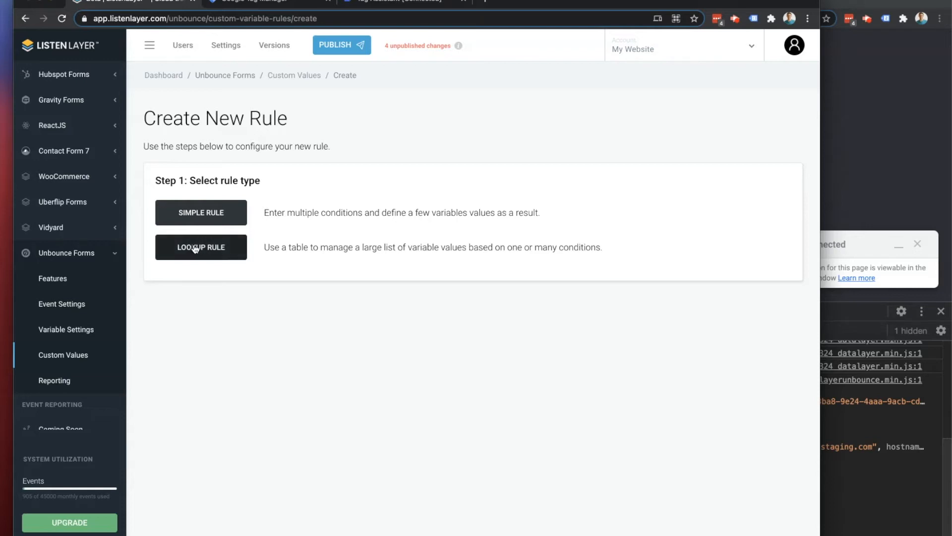
click(205, 248)
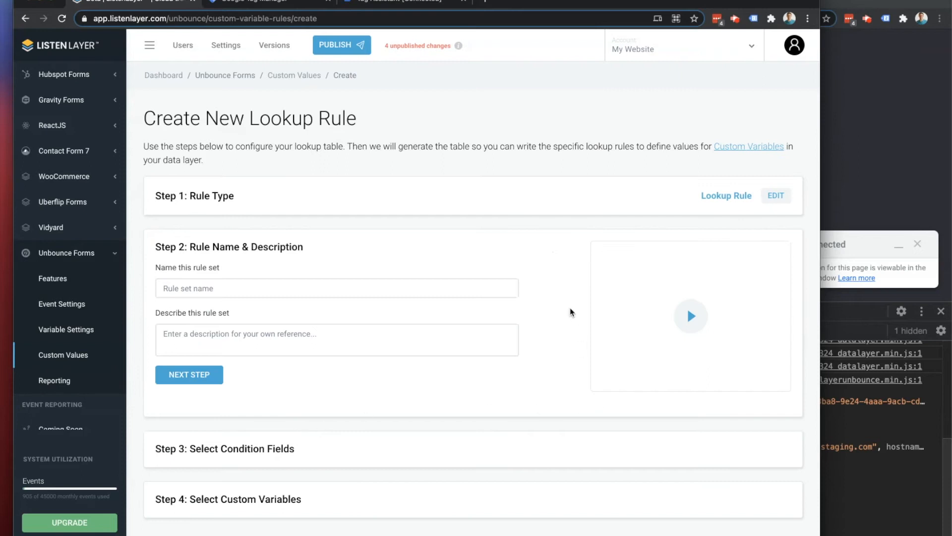
Step: Name the rule set "Form Categorization", leave its description empty, and continue to selecting the condition fields
click(289, 296)
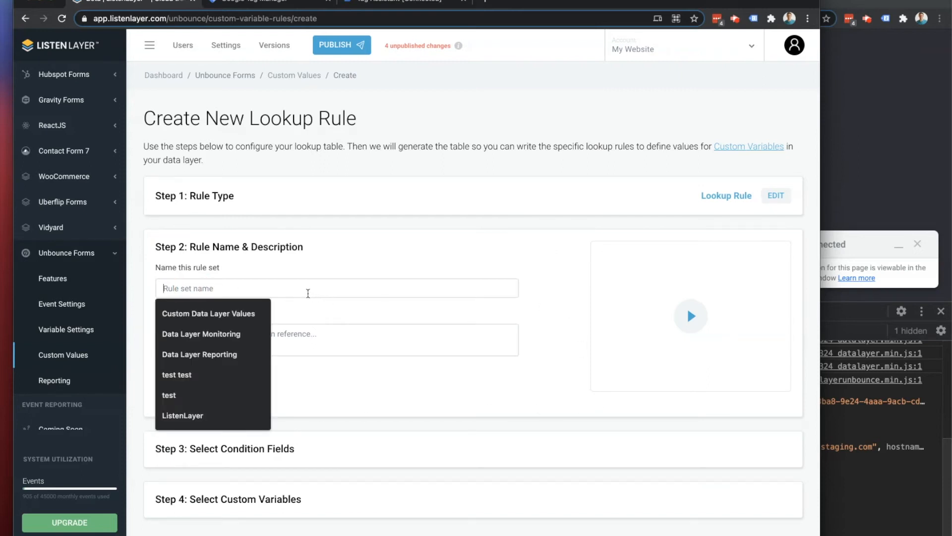
text(Form)
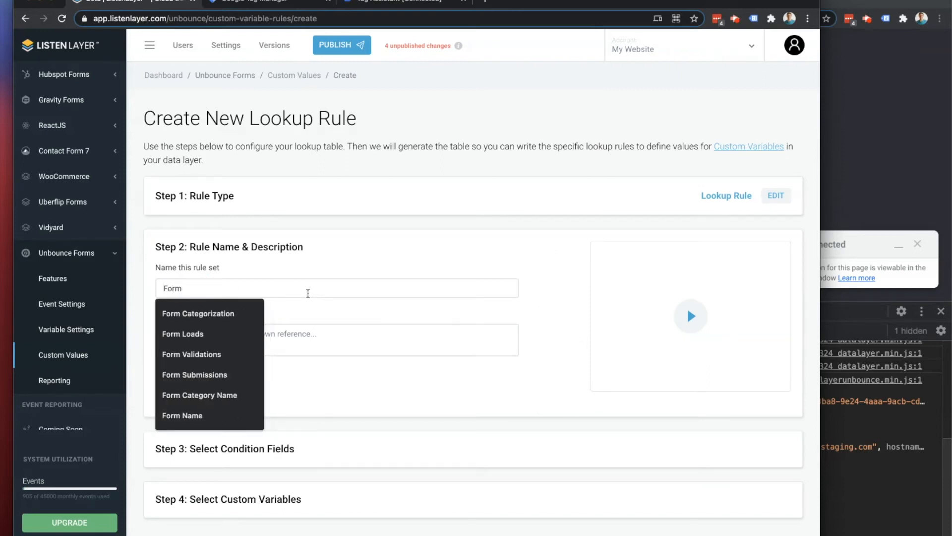
key(Down)
key(Return)
key(Tab)
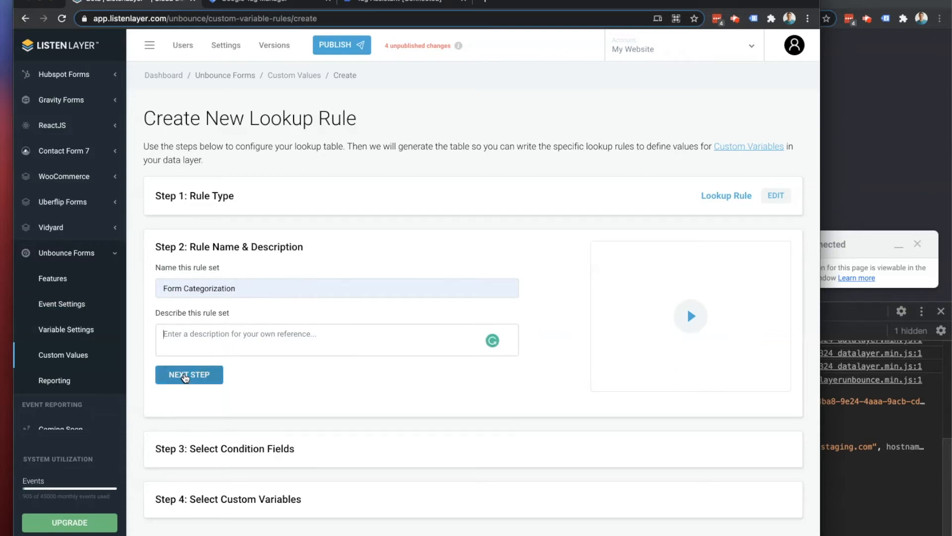
click(185, 376)
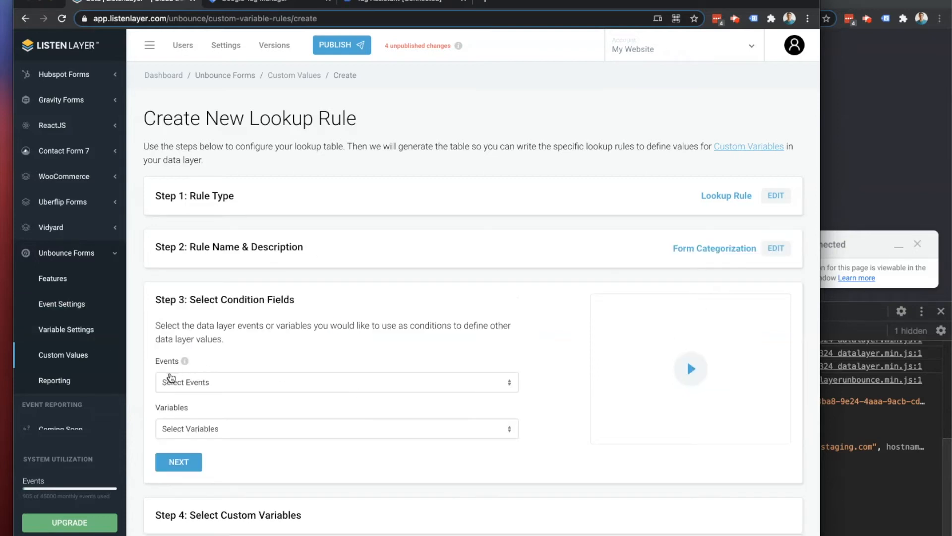
scroll(242, 357, down, 1)
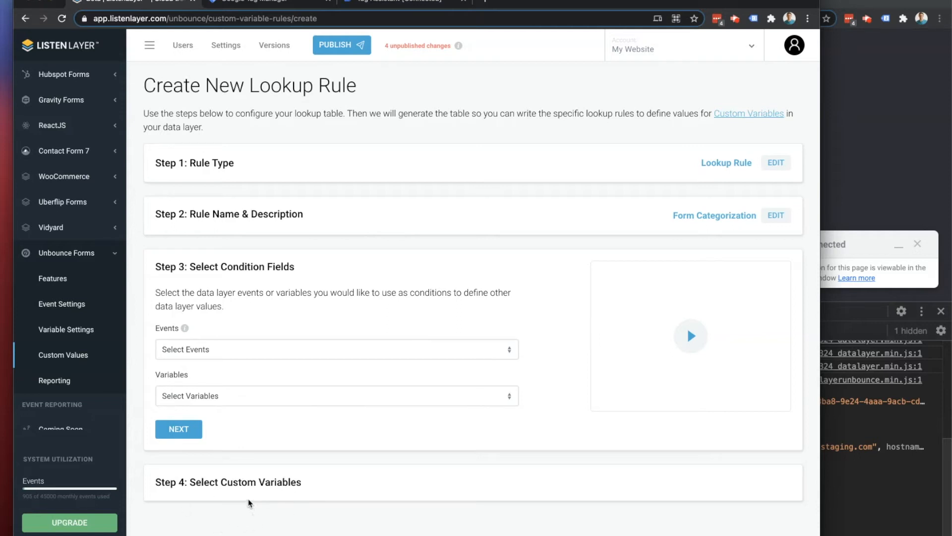
Step: Look through the events and variables available as condition fields for the lookup rule
click(204, 353)
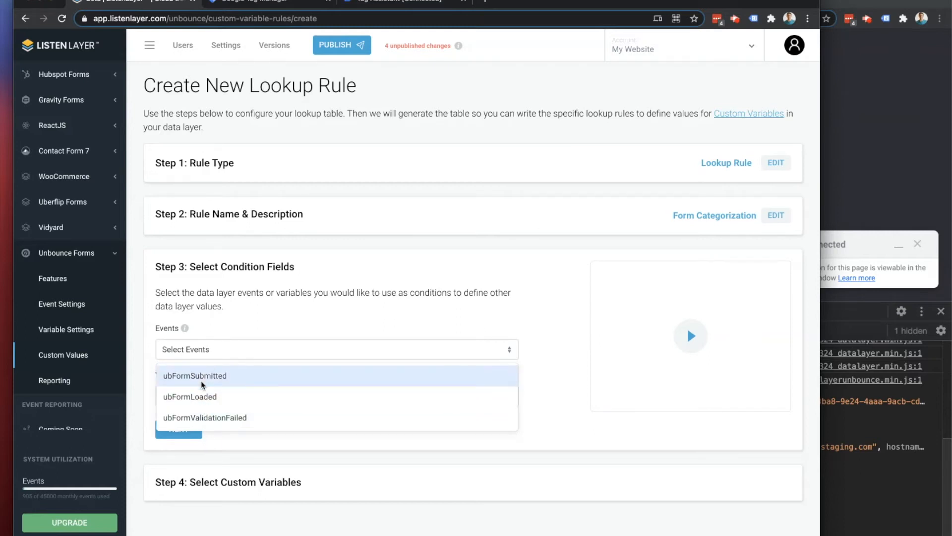
mouse_move(185, 331)
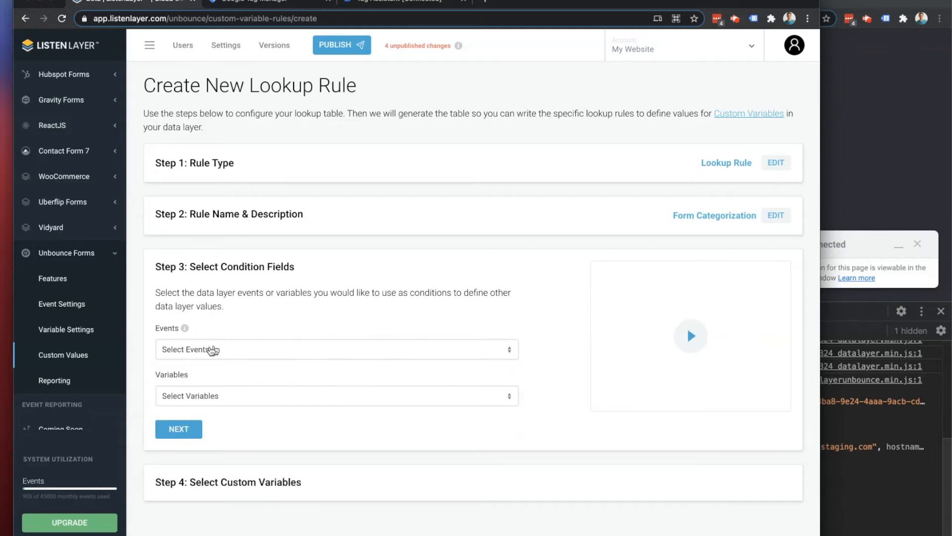
click(183, 395)
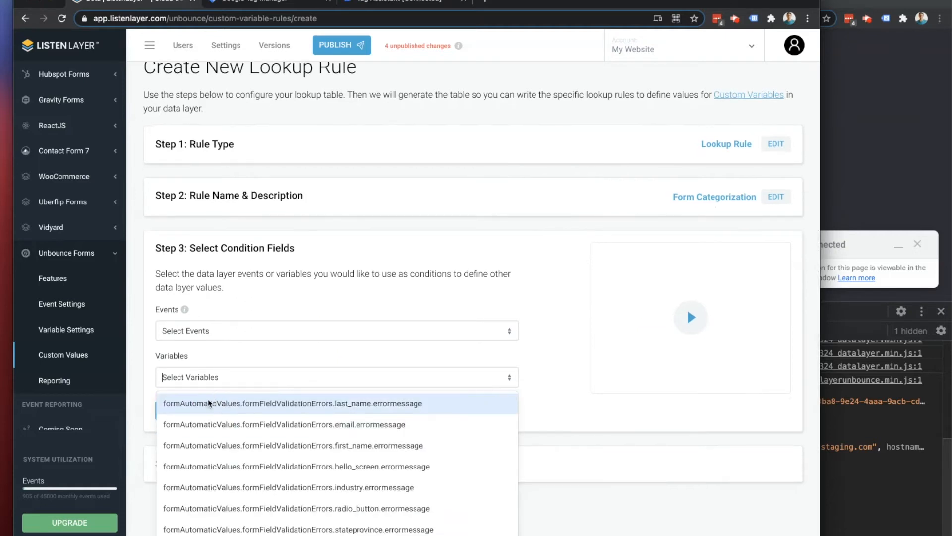
scroll(209, 402, down, 2)
scroll(538, 401, down, 1)
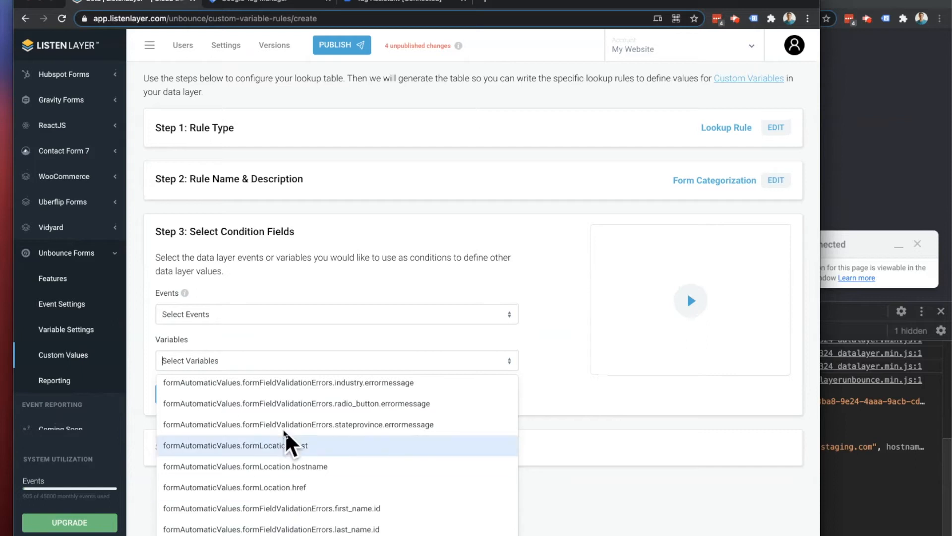
Step: Switch to the test page's console, expand formLocation in the ubFormValidationFailed event, and examine its values alongside unbounceValues
click(856, 485)
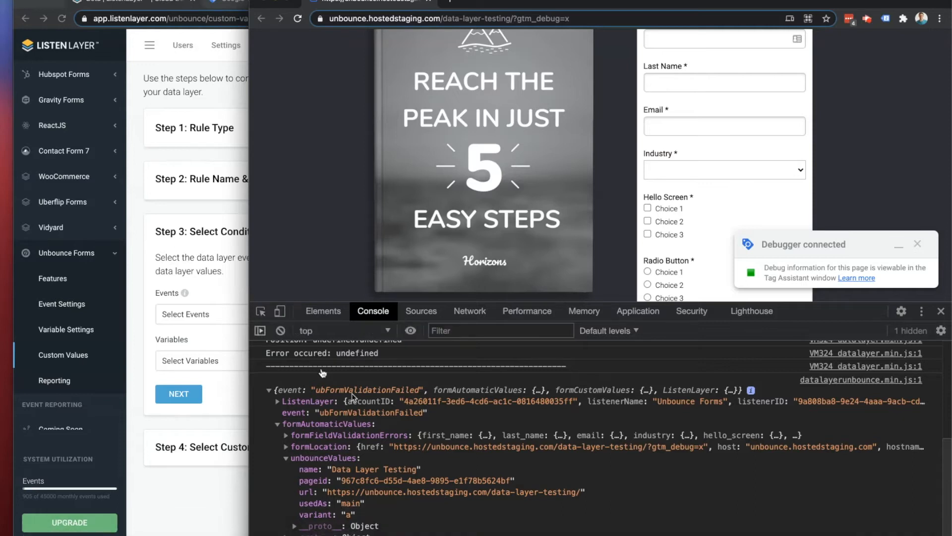
scroll(476, 496, down, 1)
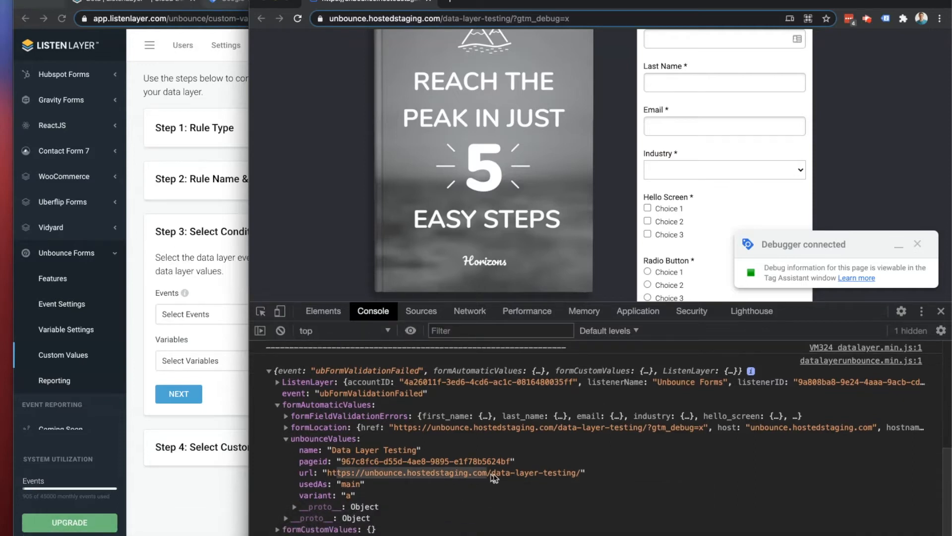
click(286, 427)
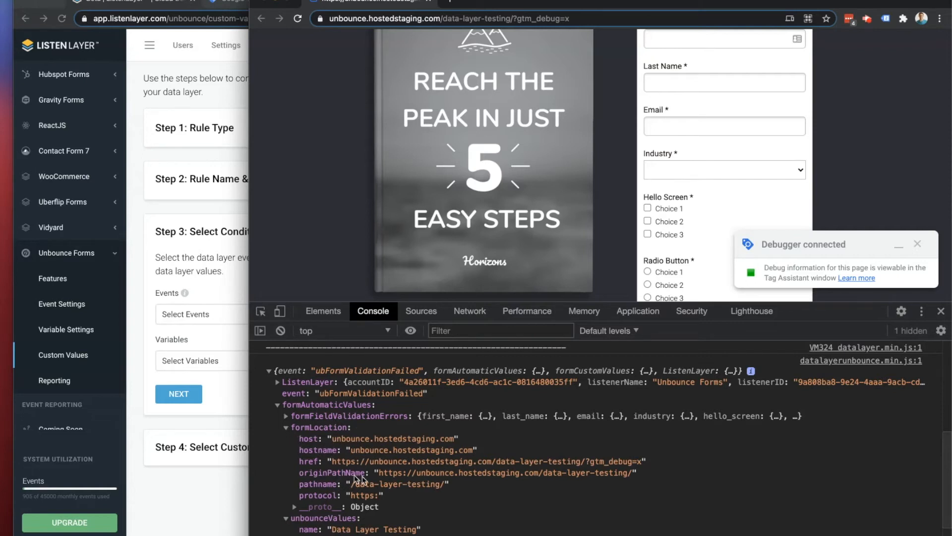
scroll(342, 463, down, 1)
scroll(342, 463, down, 2)
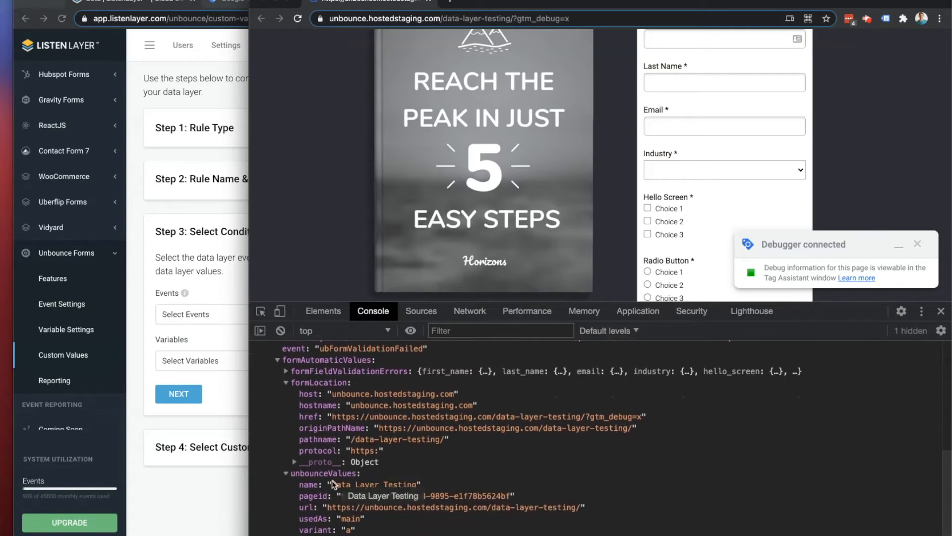
Step: Back in the lookup rule, find and choose Unbounce Page ID as the condition variable and continue to selecting custom variables
click(240, 375)
click(239, 365)
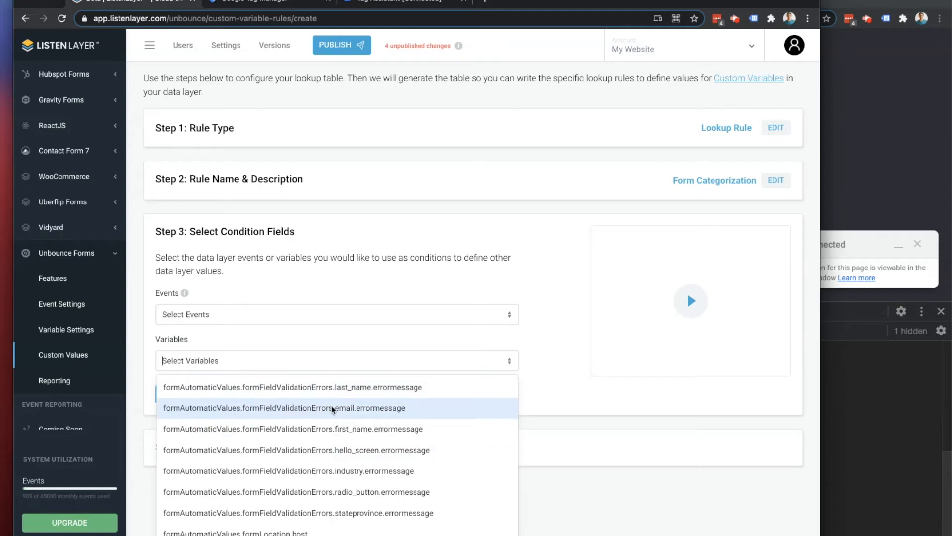
scroll(333, 409, down, 10)
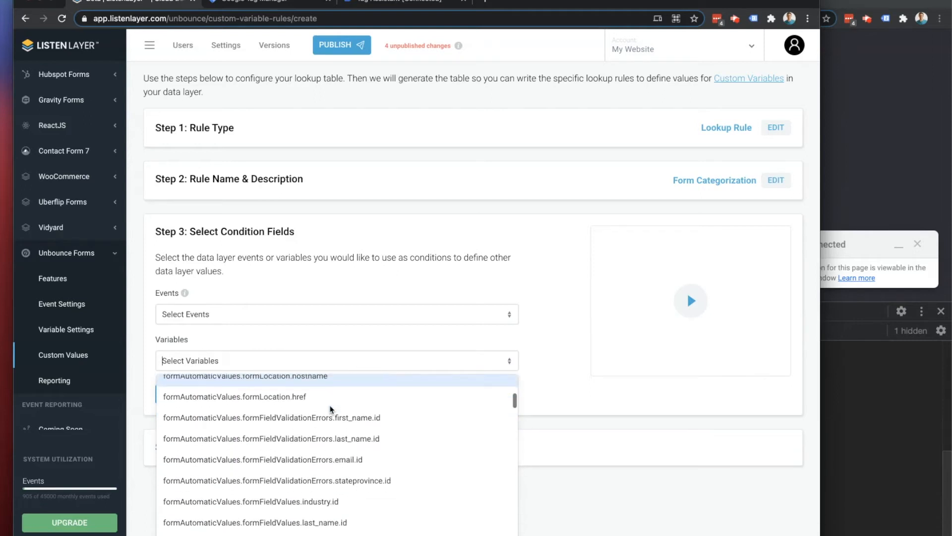
scroll(330, 410, down, 10)
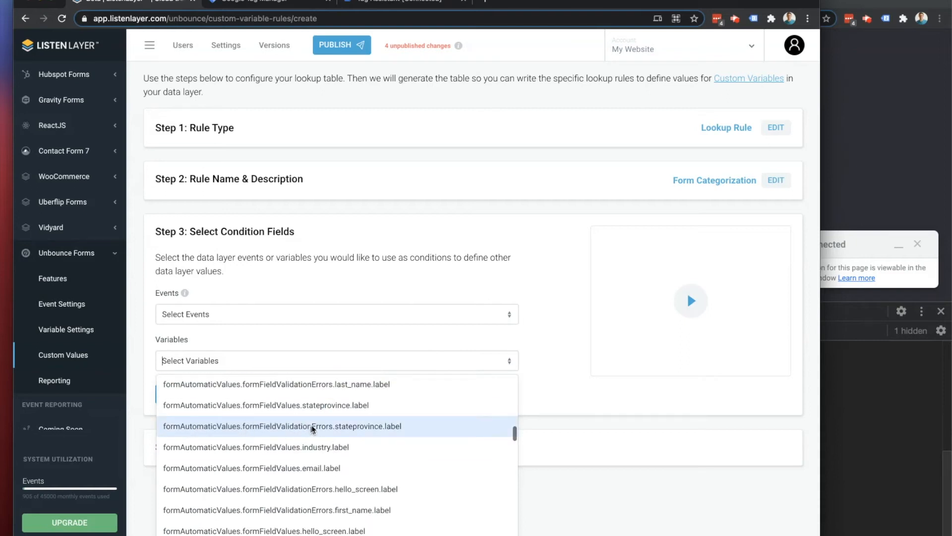
scroll(346, 436, down, 6)
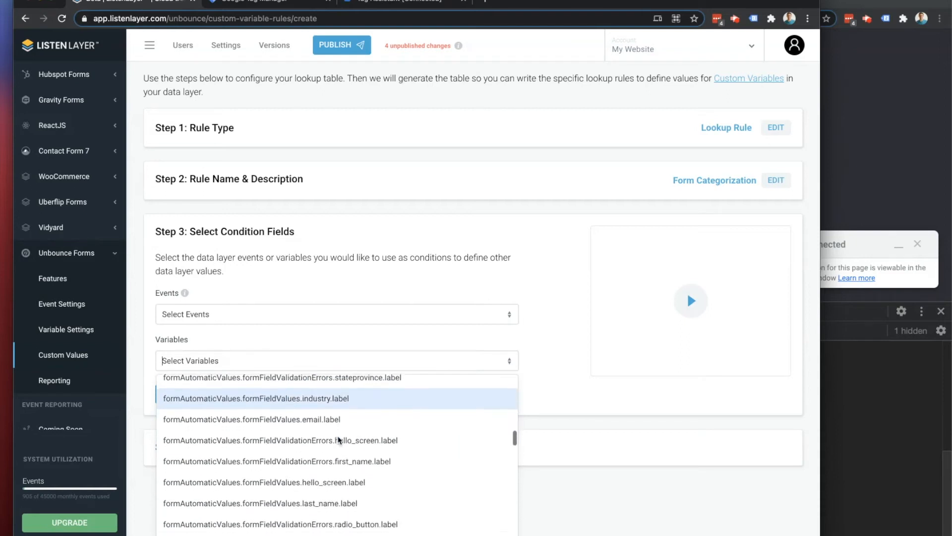
scroll(339, 437, down, 5)
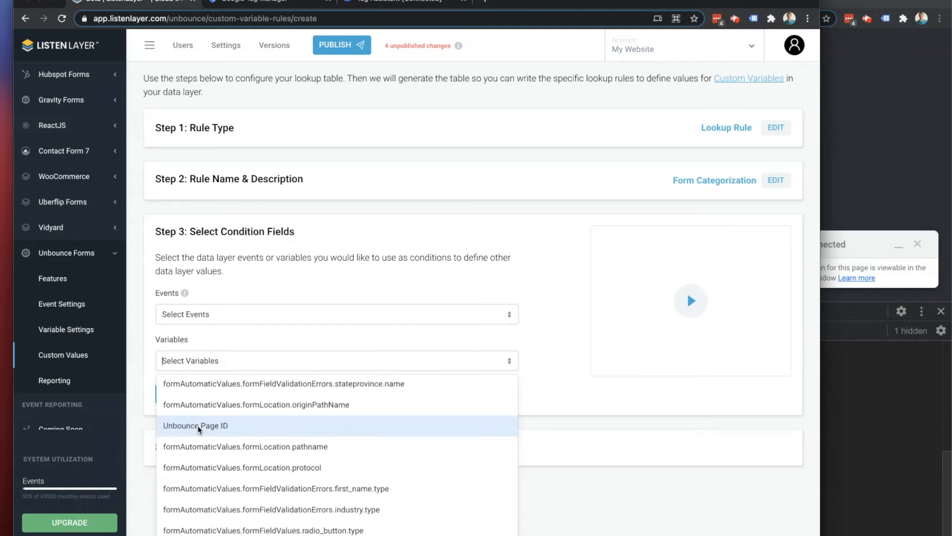
click(204, 361)
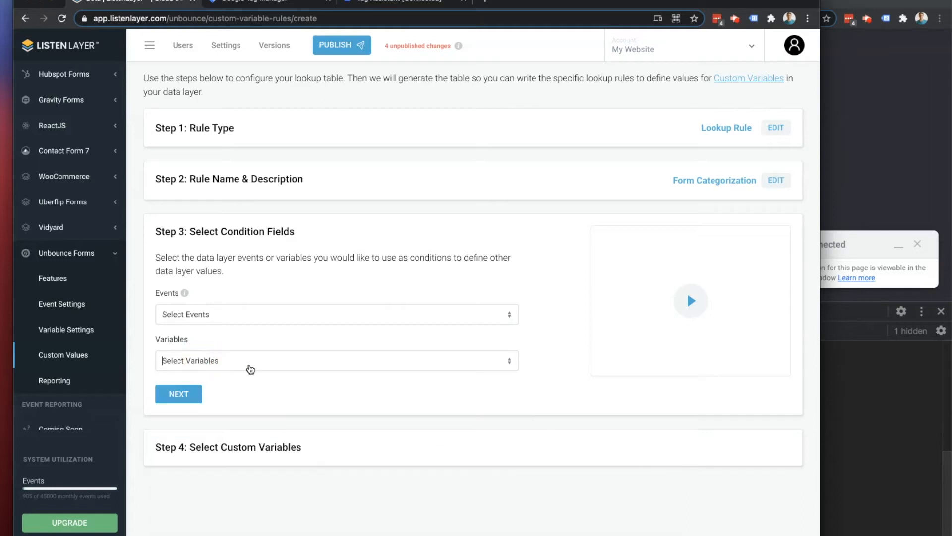
click(248, 367)
text(Unbounce)
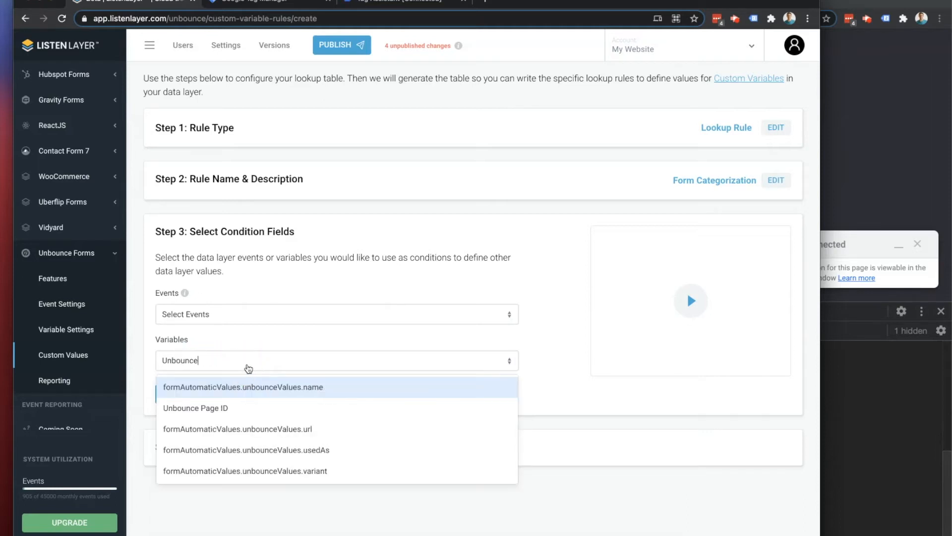
text( Page)
click(205, 388)
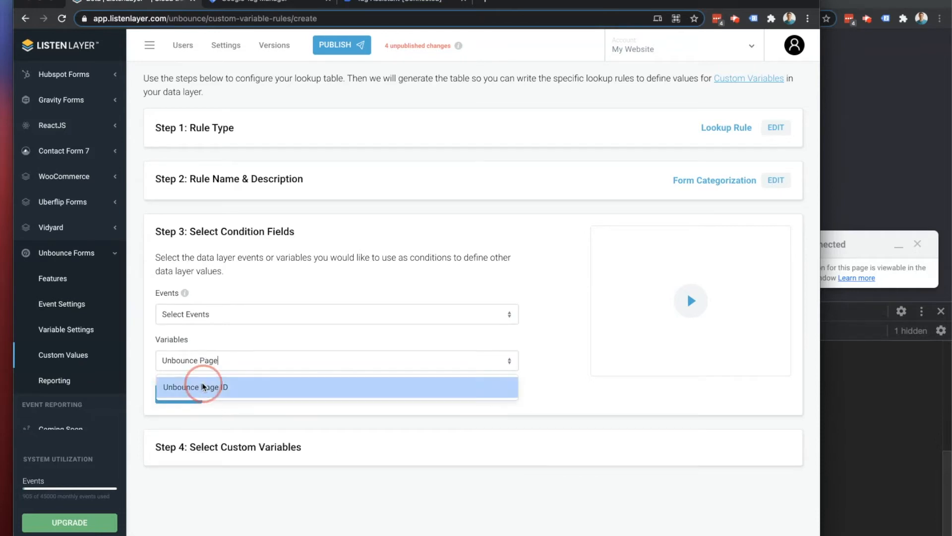
click(178, 397)
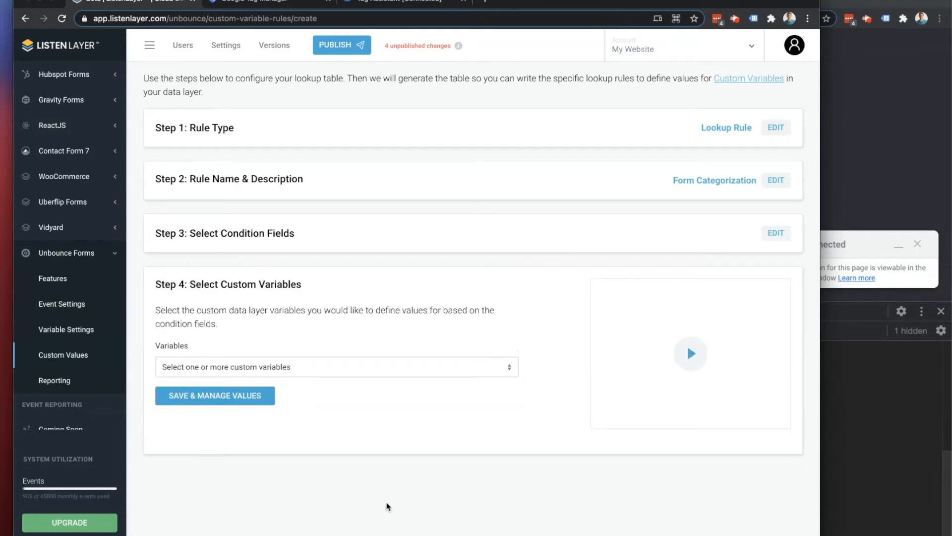
Step: Select formCategory, formName and userScoreChange as the custom variables, then save the rule and open its lookup table for editing
click(297, 368)
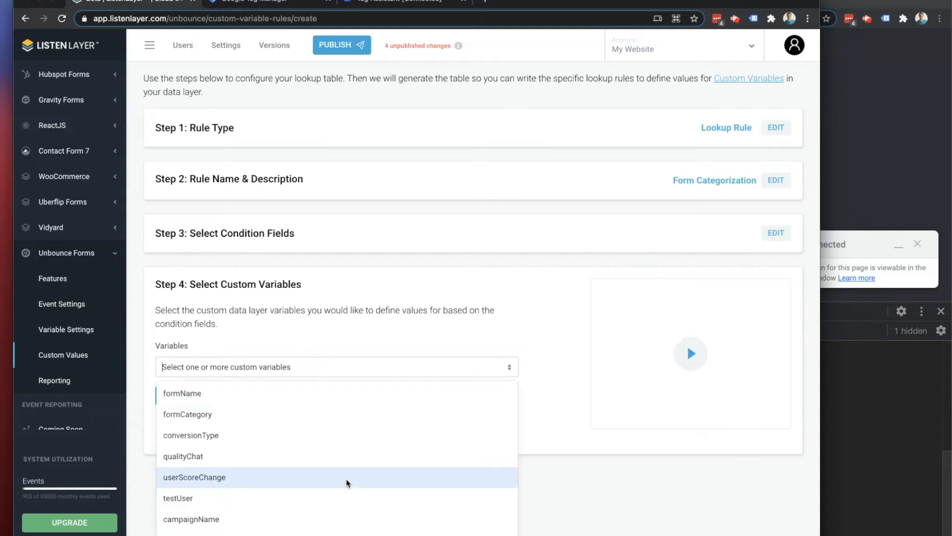
click(193, 414)
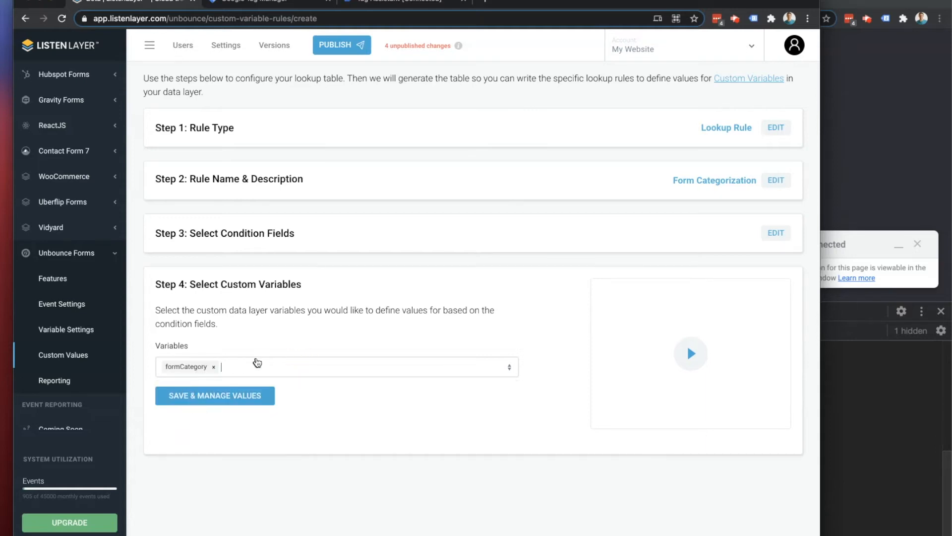
click(255, 369)
click(189, 397)
click(293, 368)
click(193, 436)
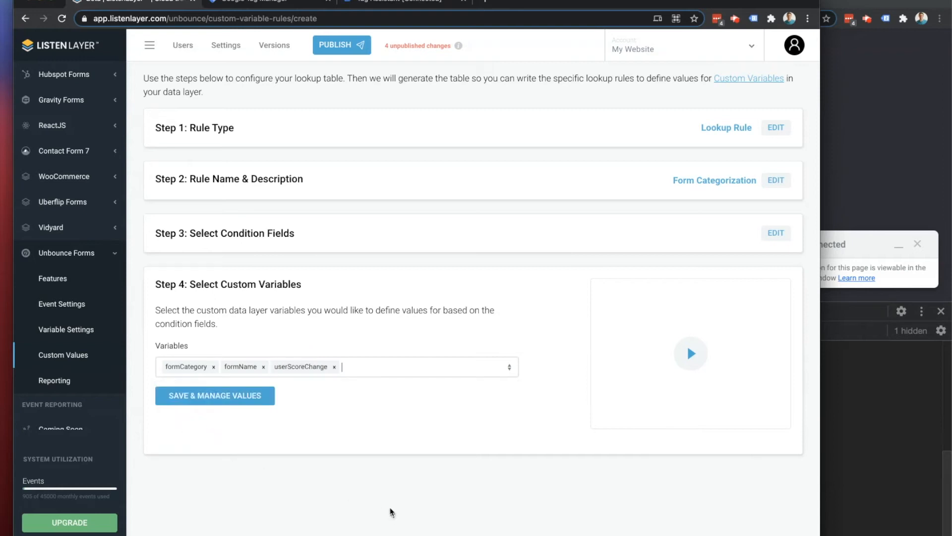
click(217, 397)
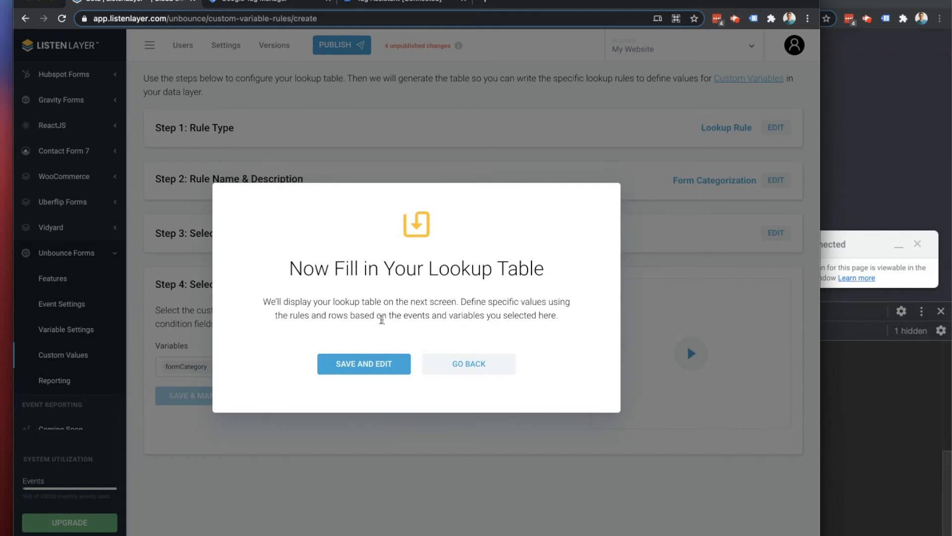
click(368, 362)
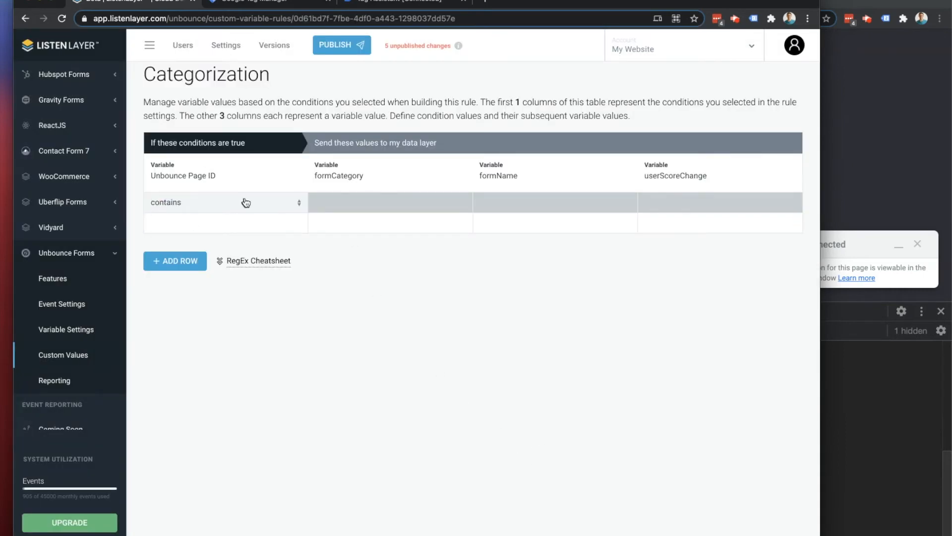
Step: Add four more empty rows to the Form Categorization lookup table
scroll(258, 208, up, 2)
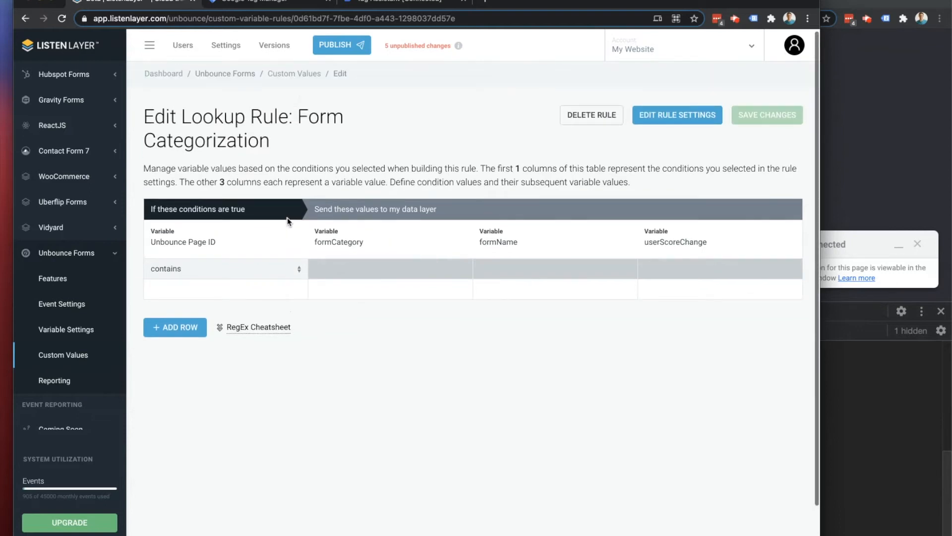
click(181, 328)
click(182, 351)
click(182, 369)
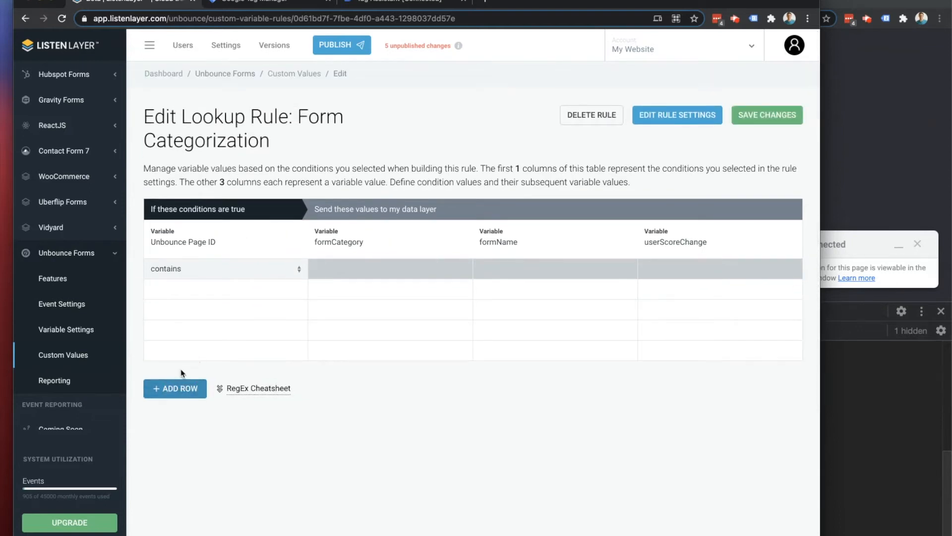
click(181, 389)
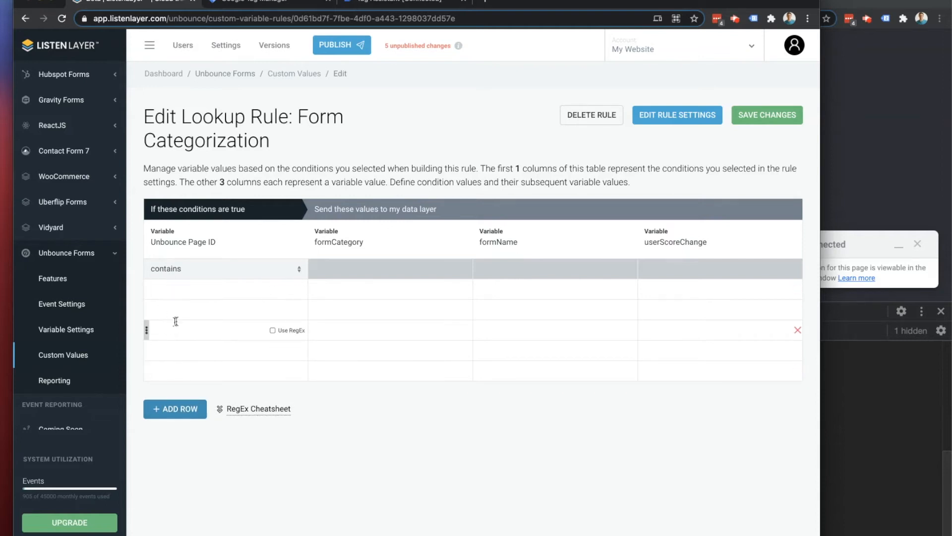
drag(255, 212, 157, 208)
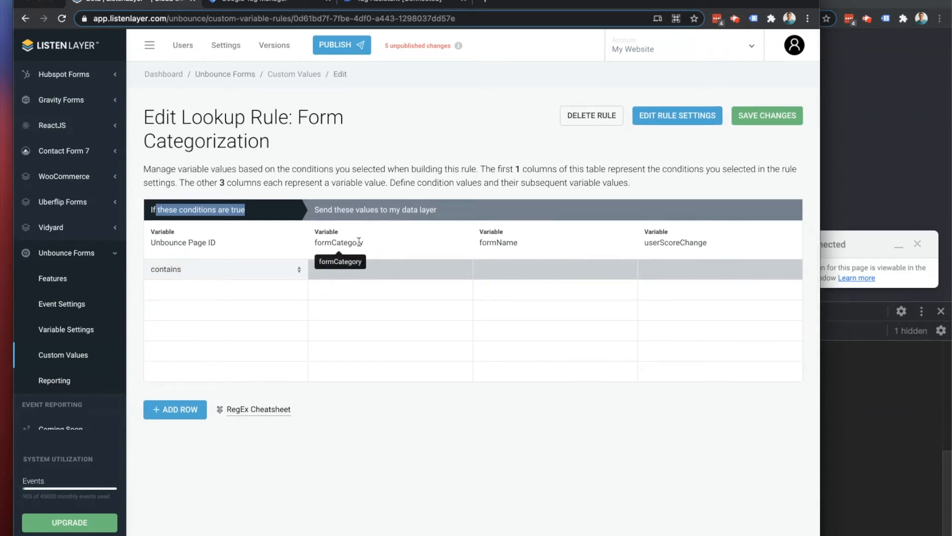
drag(360, 242, 323, 242)
double_click(511, 243)
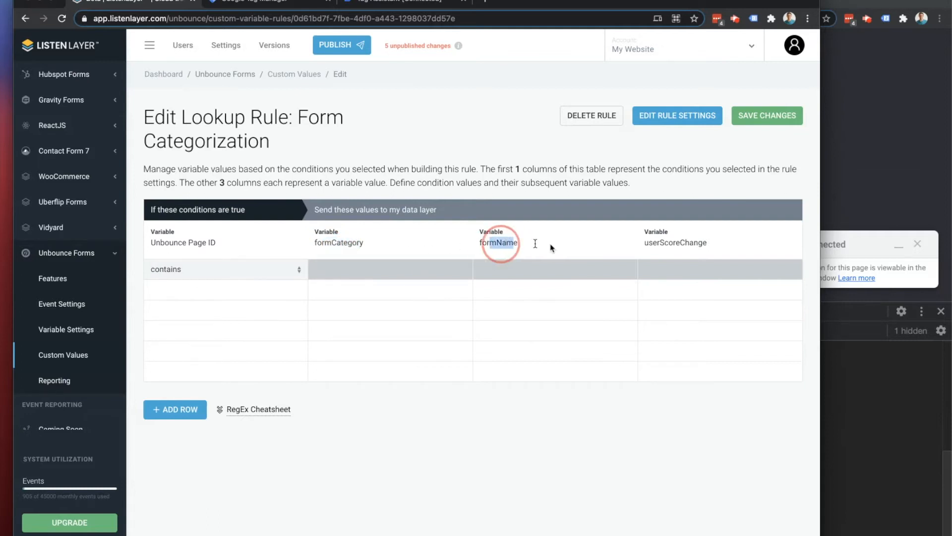
drag(703, 243, 645, 242)
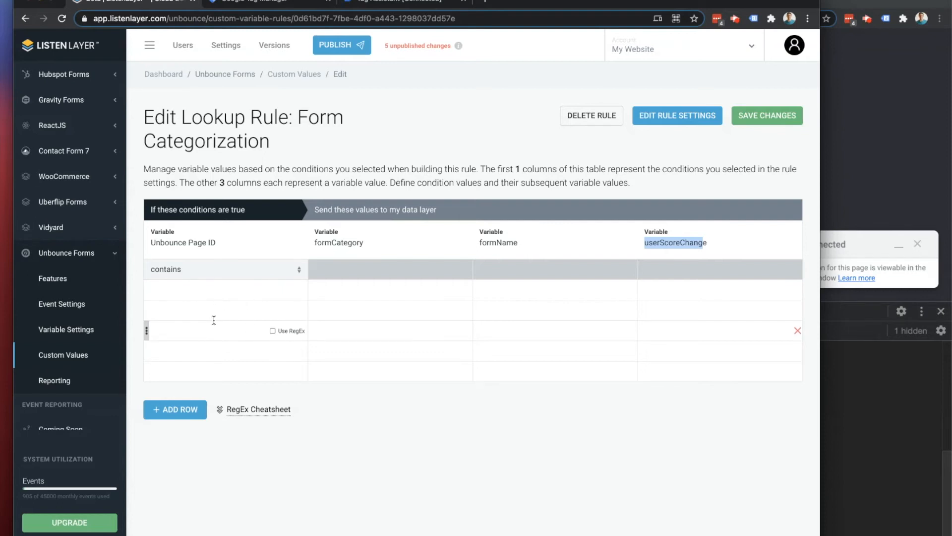
Step: Copy the logged pageid 967c8fc6-d55d-4ae8-9895-e1f78b5624bf from the console into the first row's Unbounce Page ID condition, without quotation marks
click(876, 389)
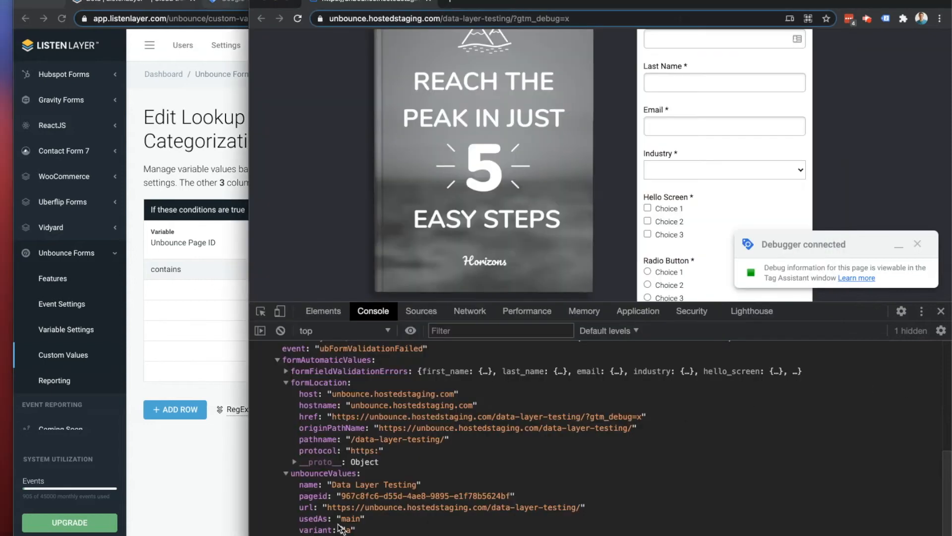
double_click(357, 496)
double_click(357, 496)
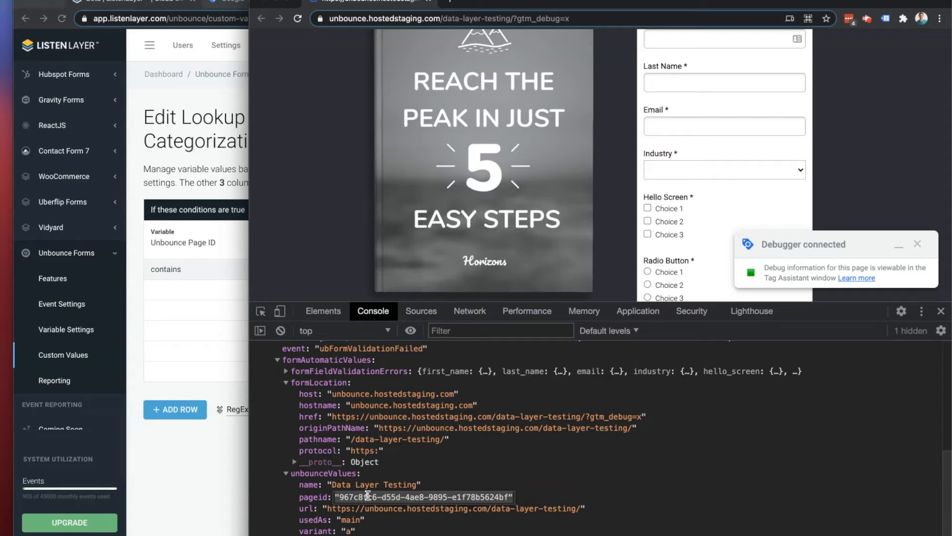
click(204, 290)
text("967c8bc6-d55d-4ae8-9895-e1f78b5624bf")
key(BackSpace)
click(185, 292)
scroll(182, 291, left, 2)
click(154, 290)
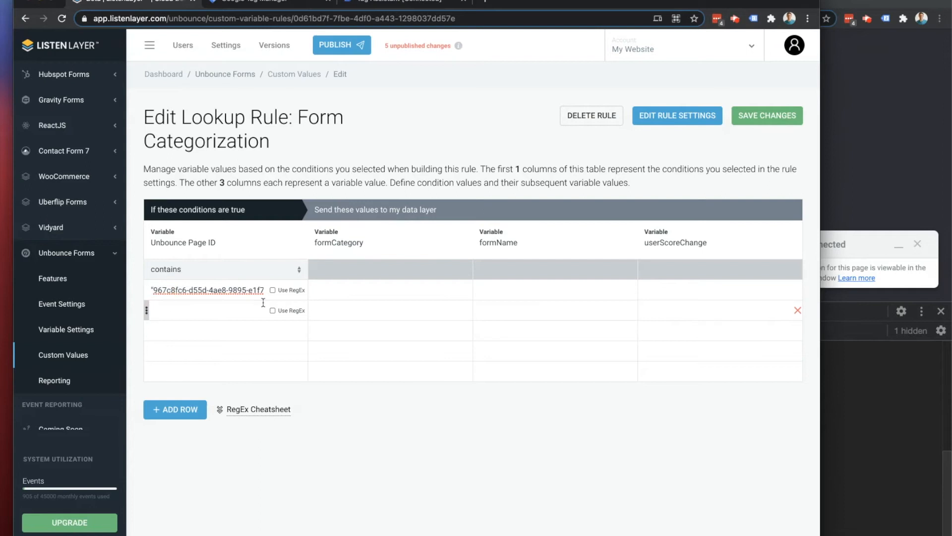
key(BackSpace)
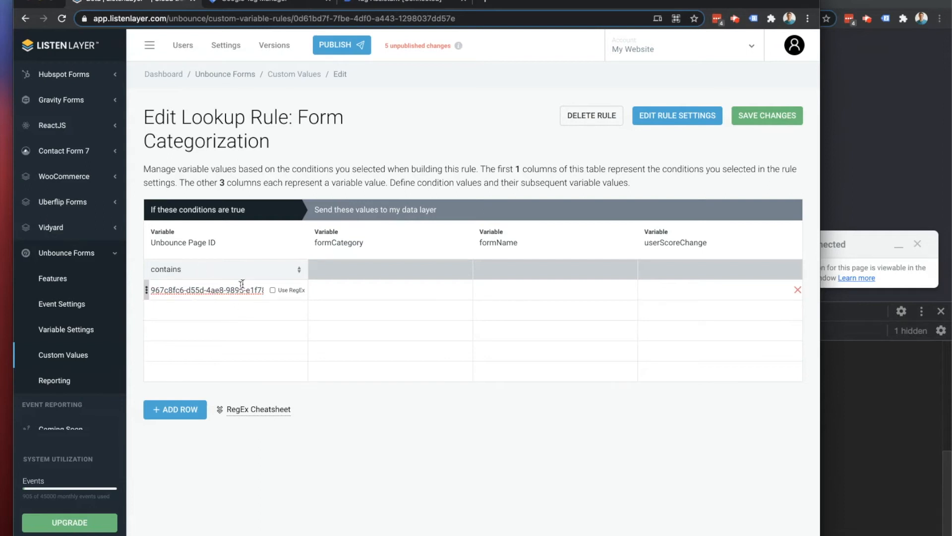
key(Tab)
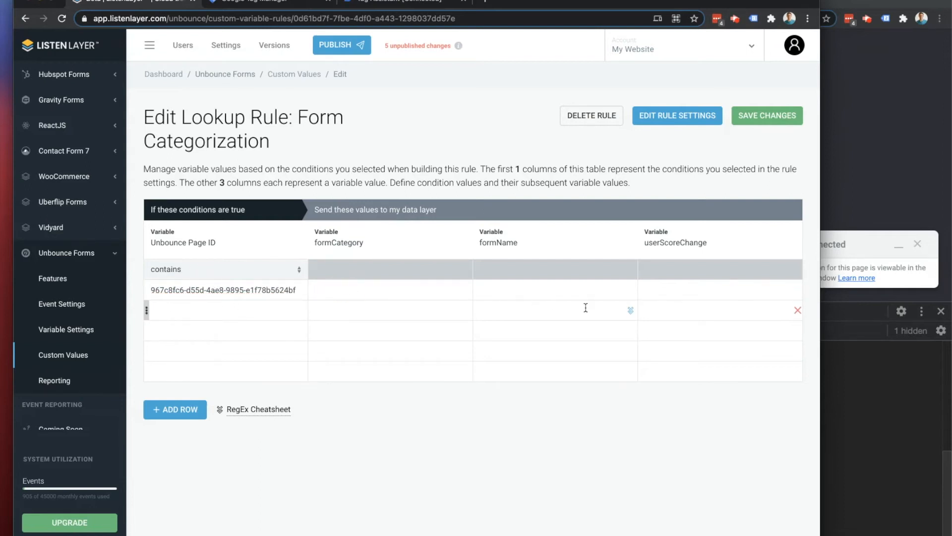
Step: Set the first row's formCategory to "Demo" and formName to "My First Demo Page", and switch back to the test page's console
click(525, 290)
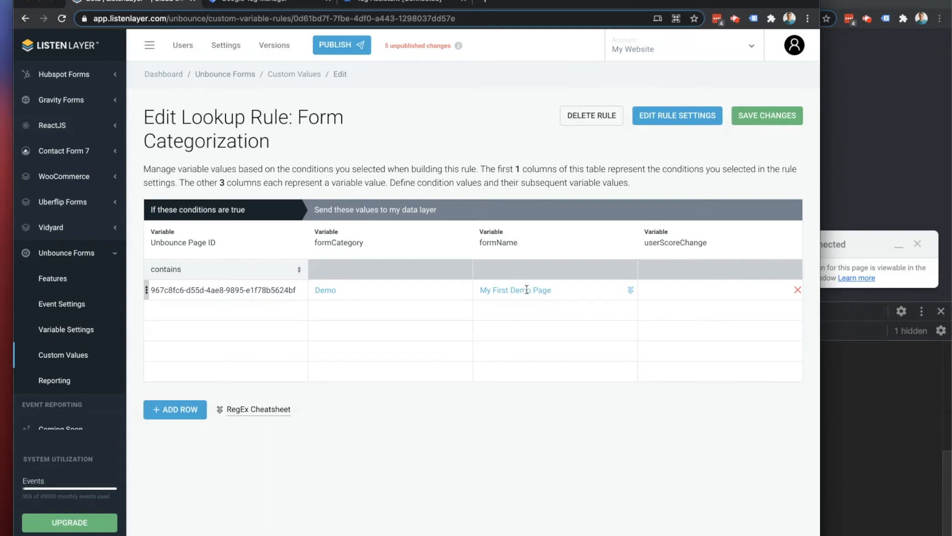
text(|)
click(928, 436)
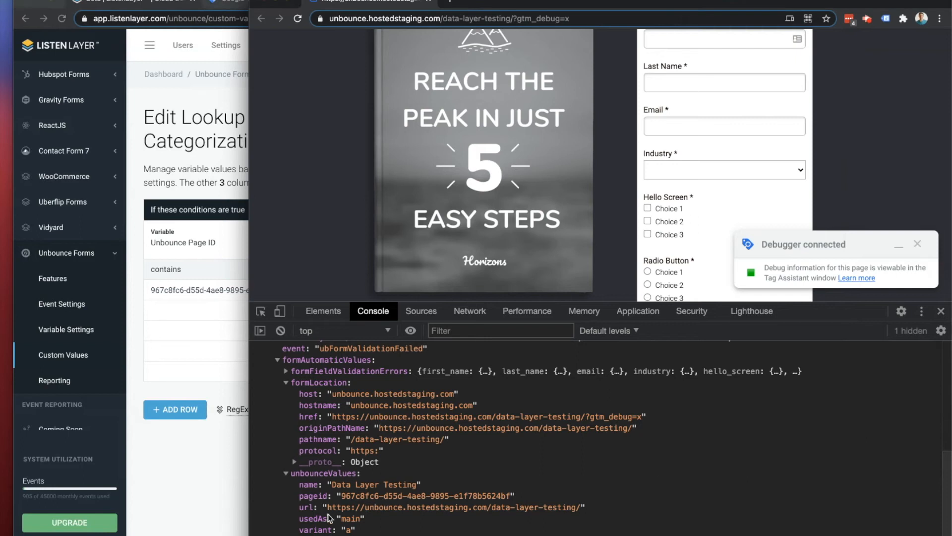
Step: Append a "|" separator and the formAutomaticValues.unbounceValues.variant variable to the first row's formName value
scroll(329, 518, down, 2)
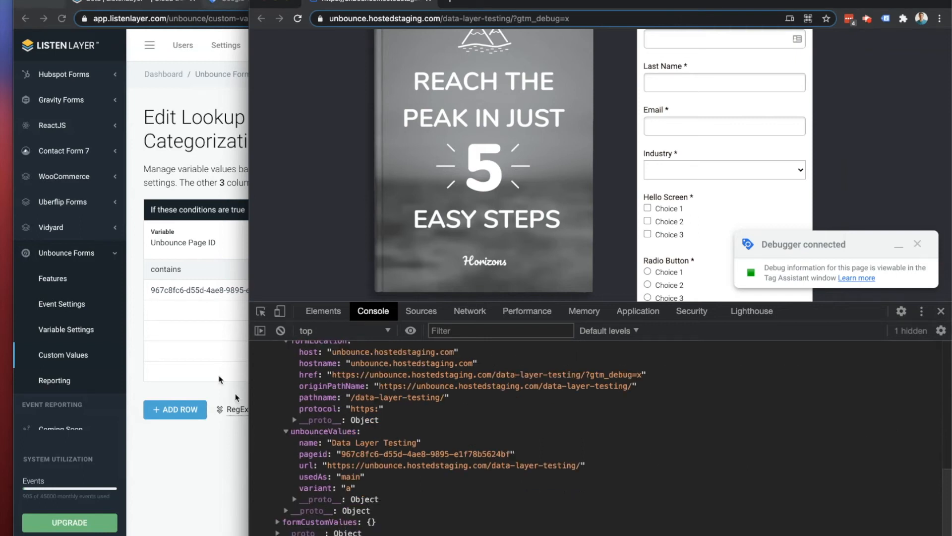
click(206, 369)
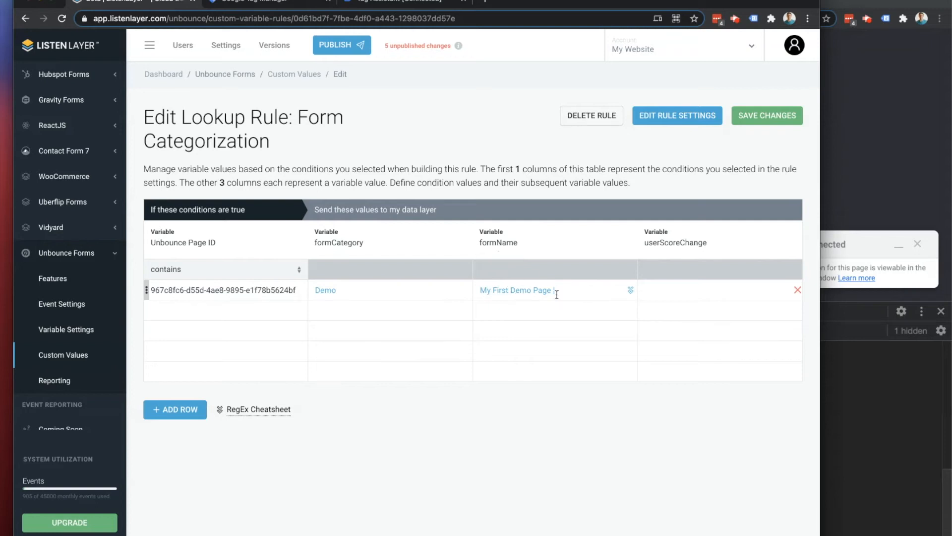
click(630, 289)
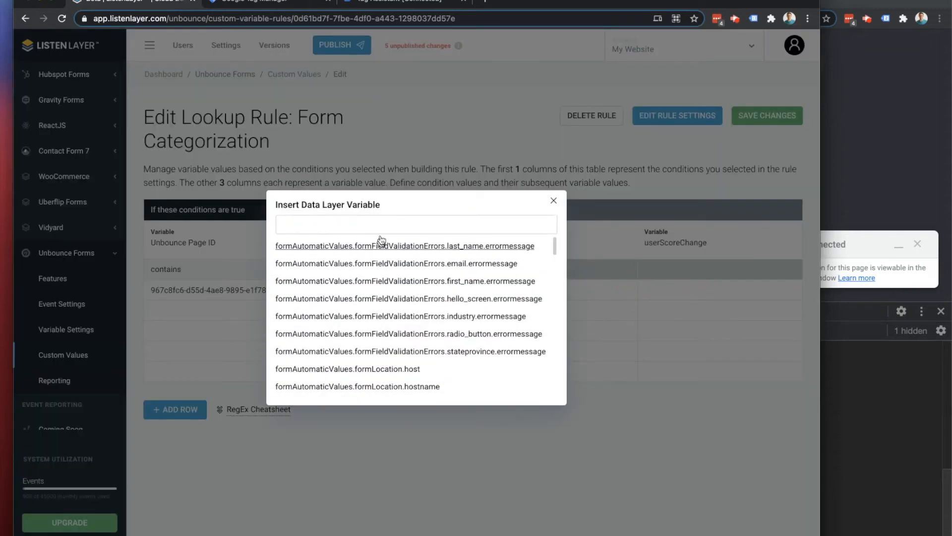
text(rian)
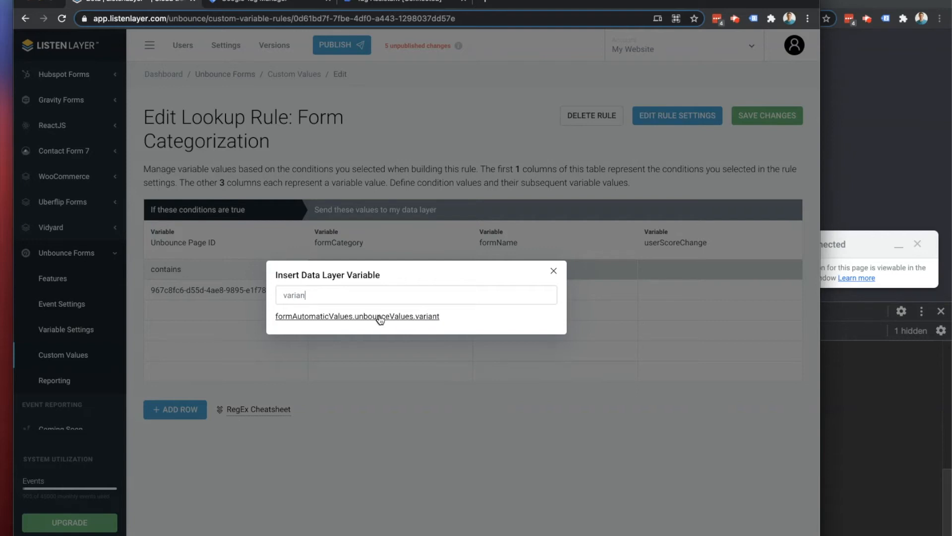
click(302, 317)
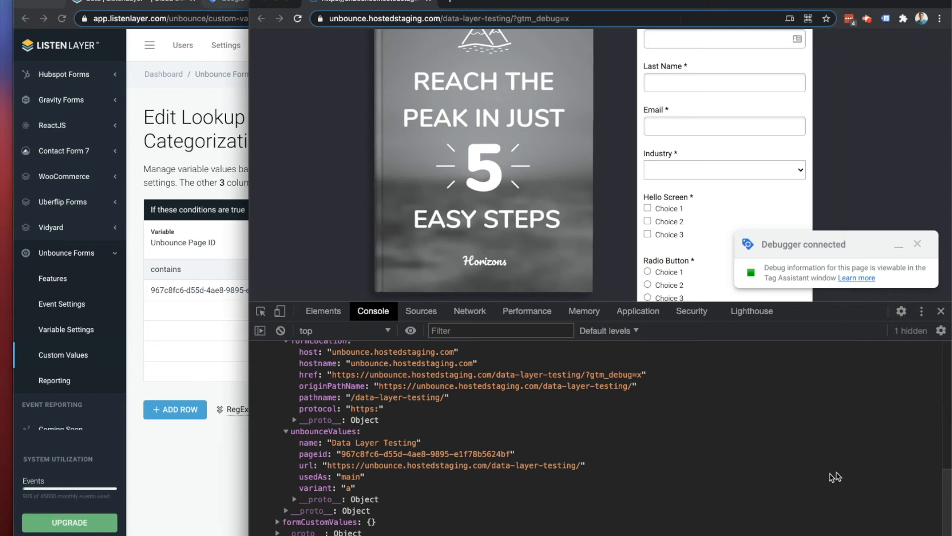
Step: Trace variant within unbounceValues in the test page's console, collapse formLocation, and set the first row's userScoreChange to 10 in the lookup table
click(833, 477)
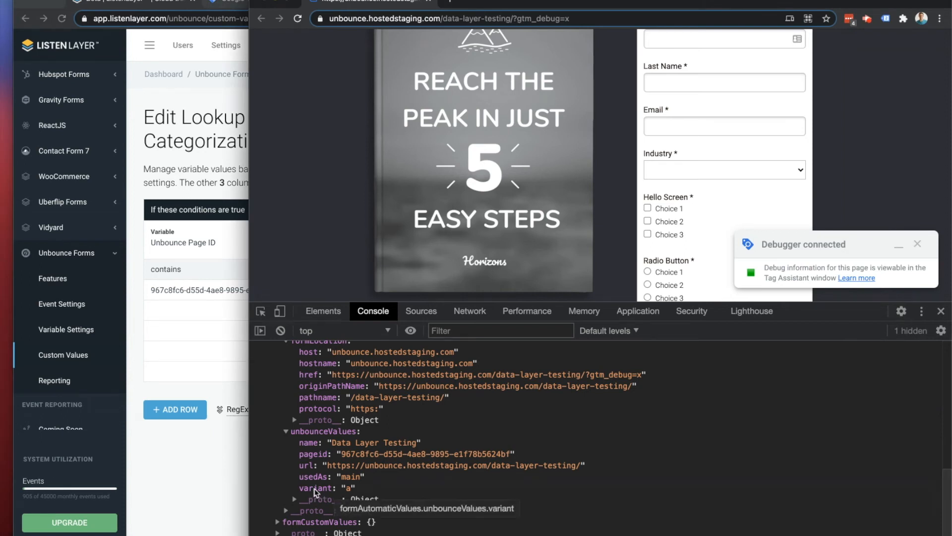
scroll(313, 436, up, 5)
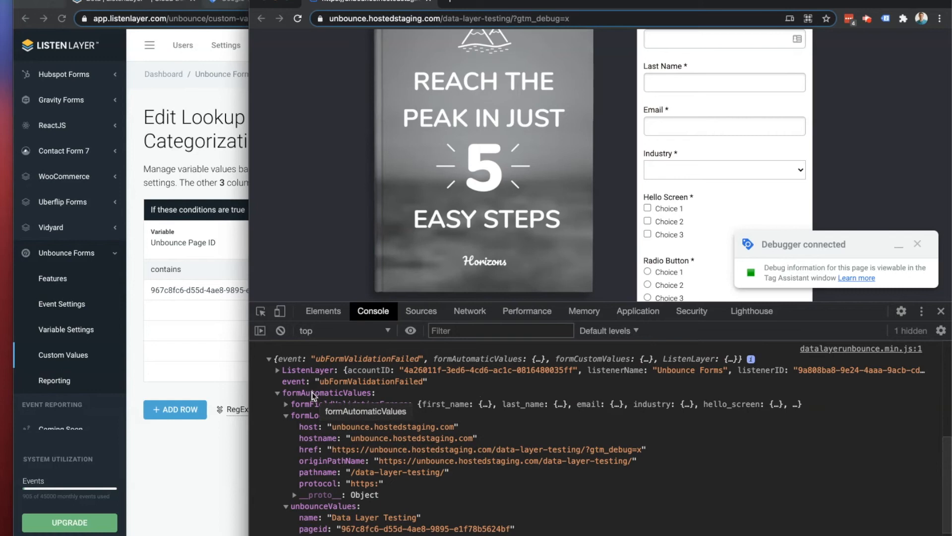
click(293, 417)
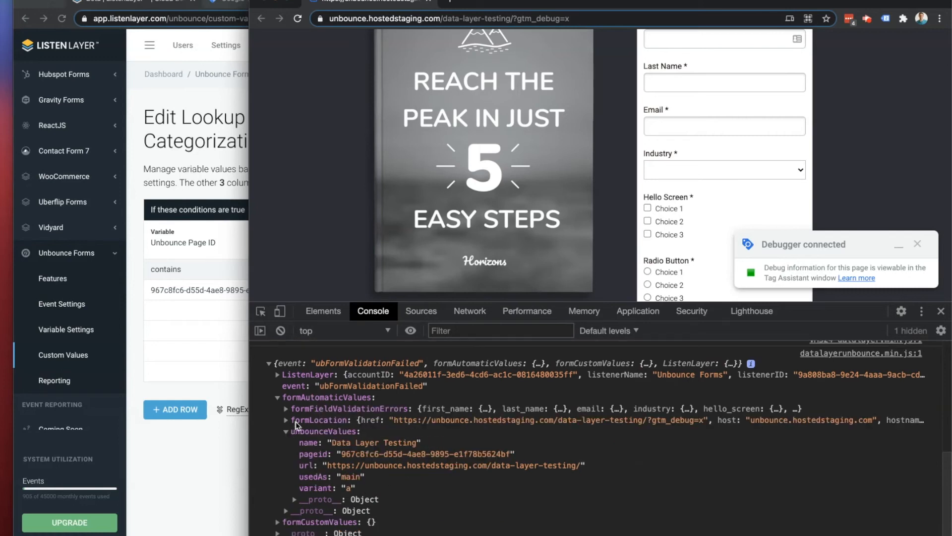
click(197, 451)
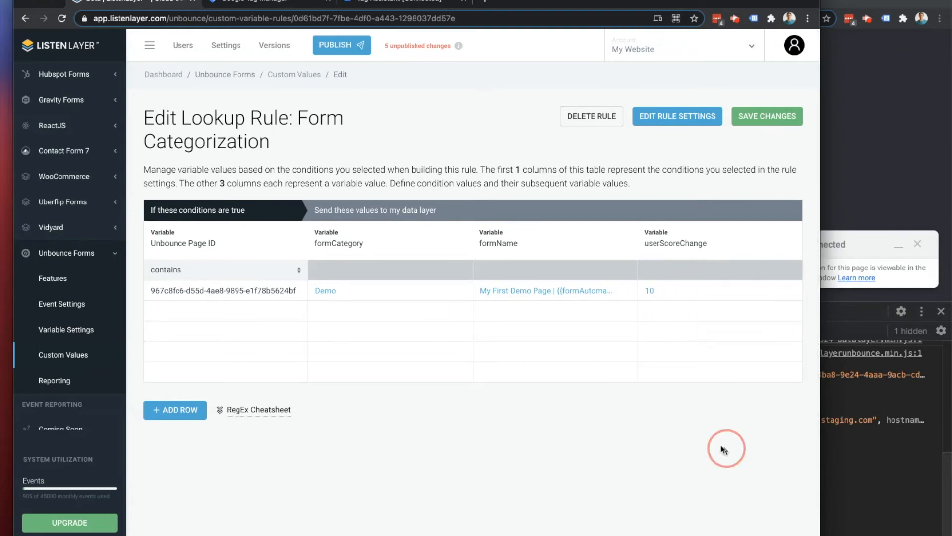
Step: Set the second row's Unbounce Page ID condition to 00000 and its formCategory to "Content"
click(858, 452)
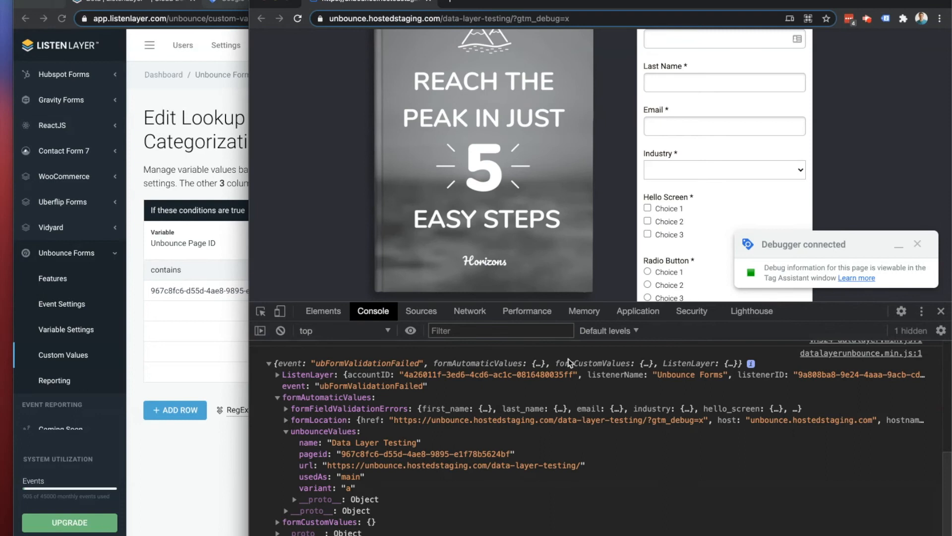
click(206, 484)
click(225, 291)
key(super+a)
click(202, 315)
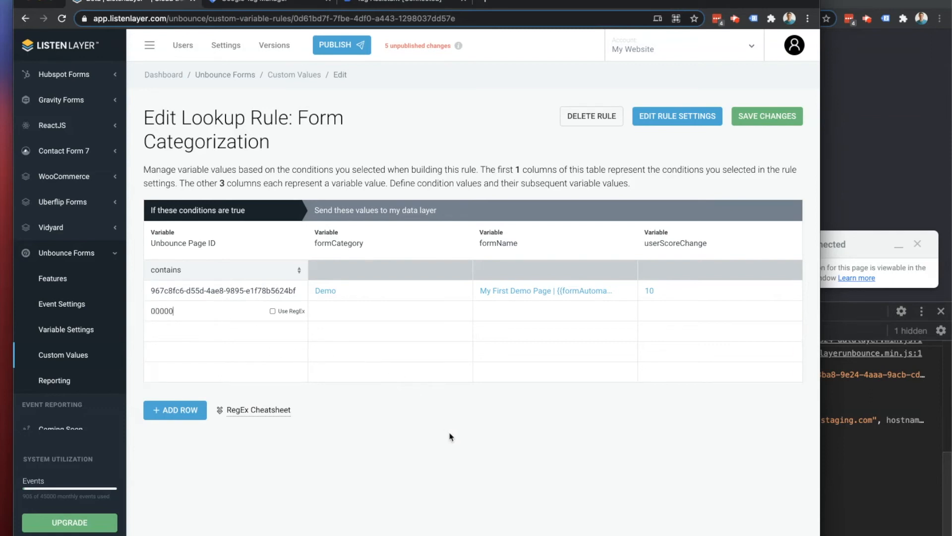
click(336, 310)
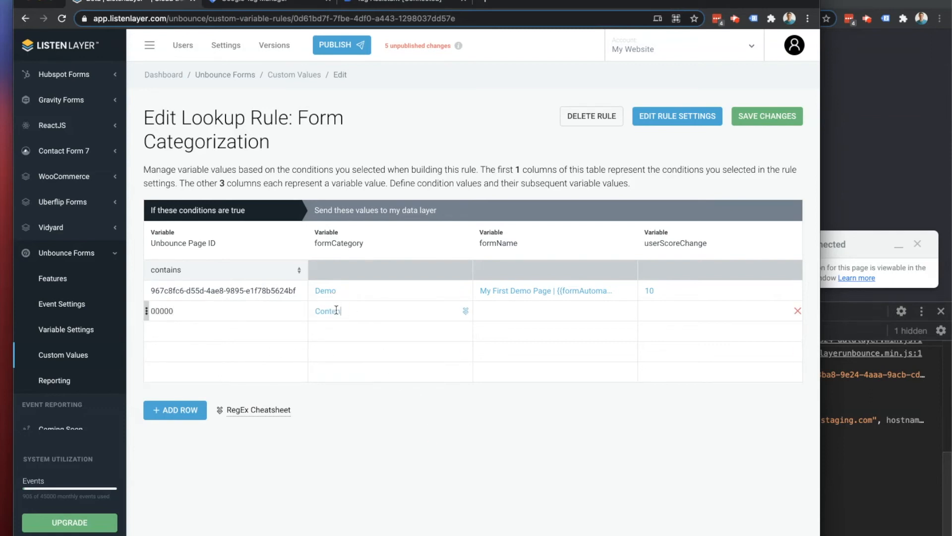
Step: Copy the first row's formName into the second row and replace its page title with "Latest eBook", keeping the variant variable
click(531, 290)
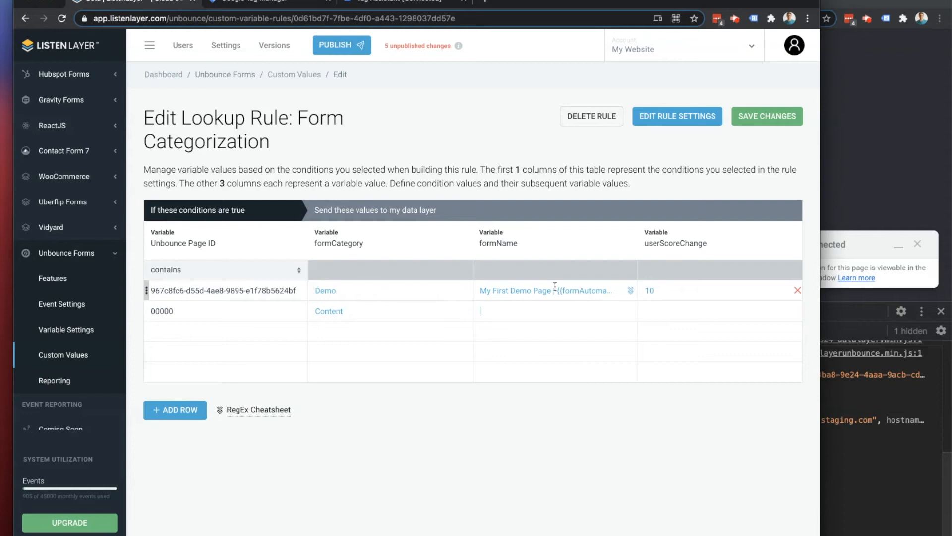
key(ctrl+a)
key(ctrl+c)
click(525, 312)
key(ctrl+v)
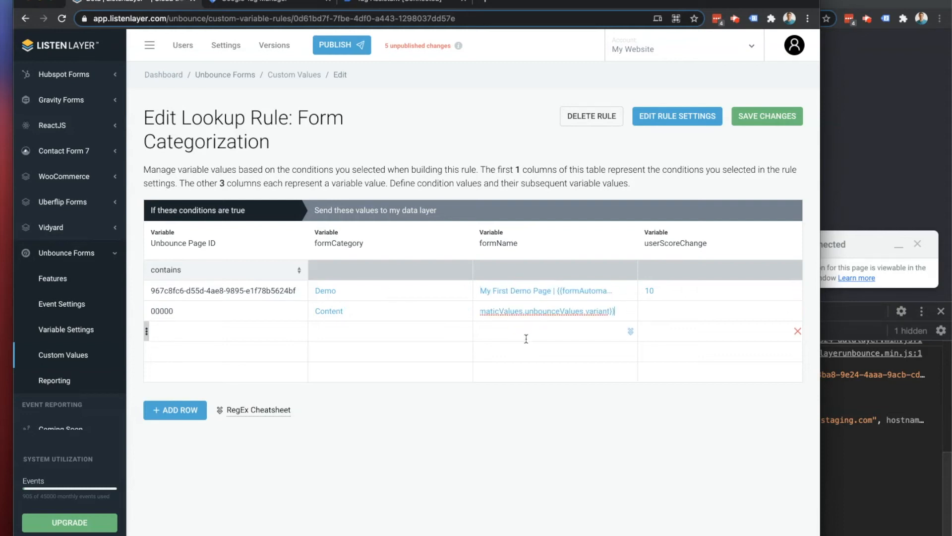
scroll(541, 313, left, 3)
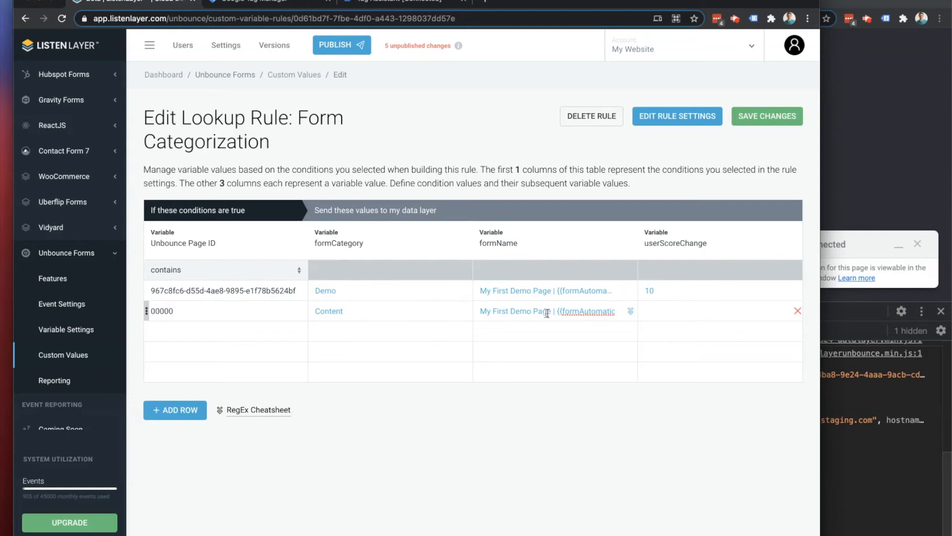
drag(551, 312, 463, 308)
text(Latest)
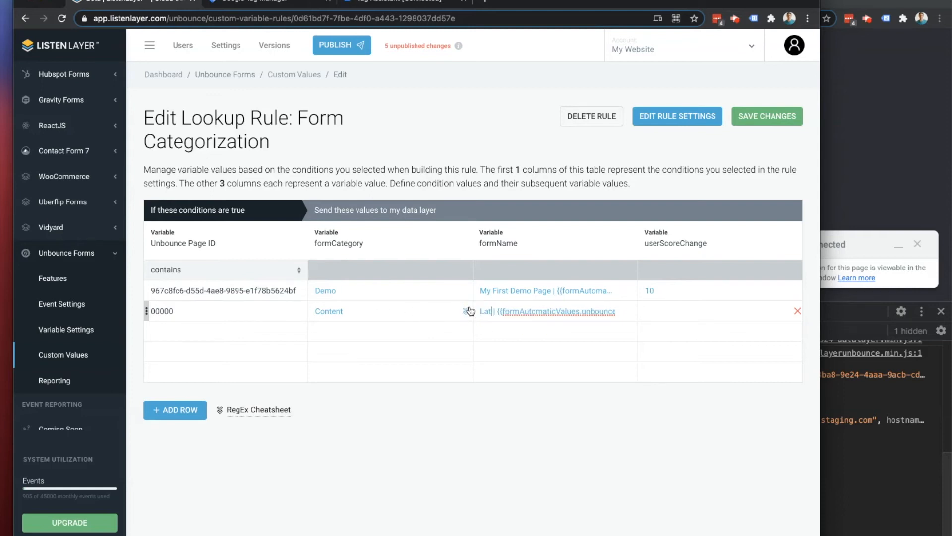
text( eBoo)
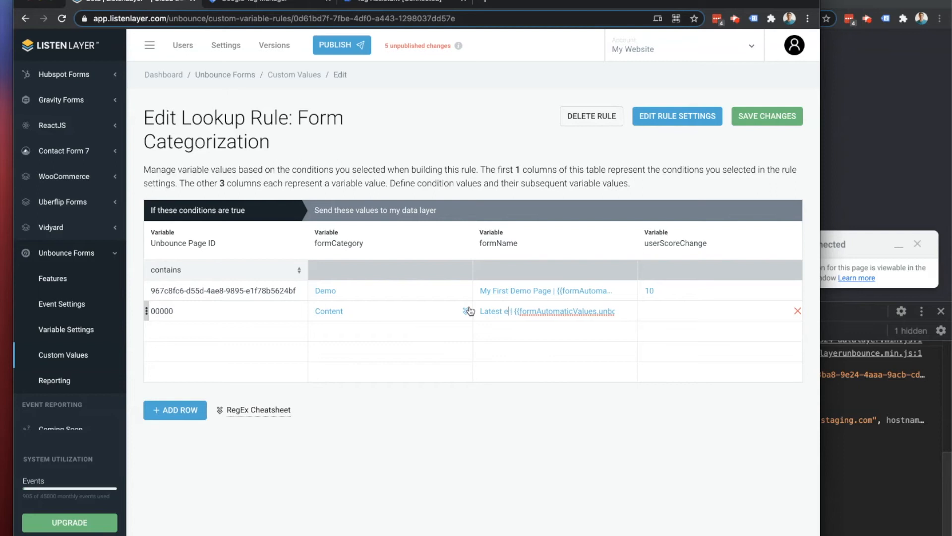
text(k)
Step: Set the second row's userScoreChange to 3 and delete two of the empty rows beneath it
click(654, 314)
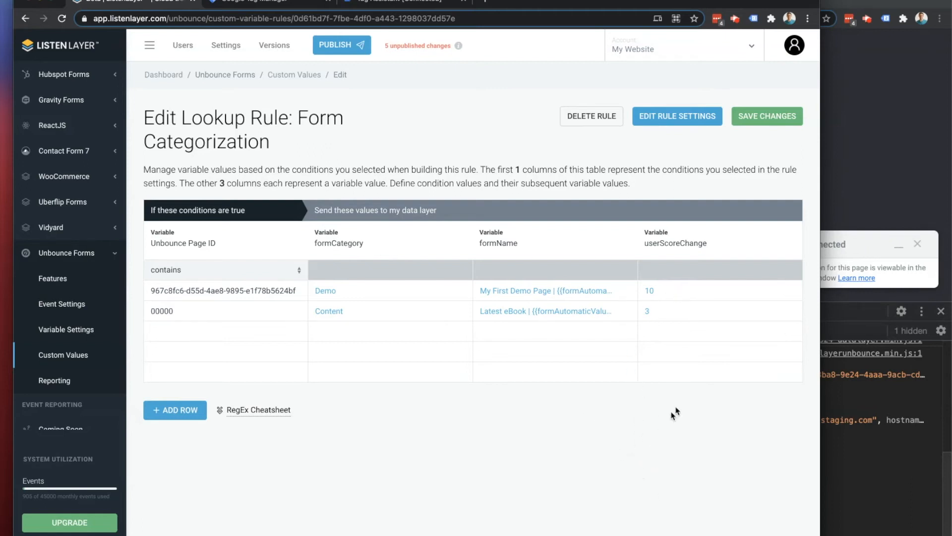
click(797, 331)
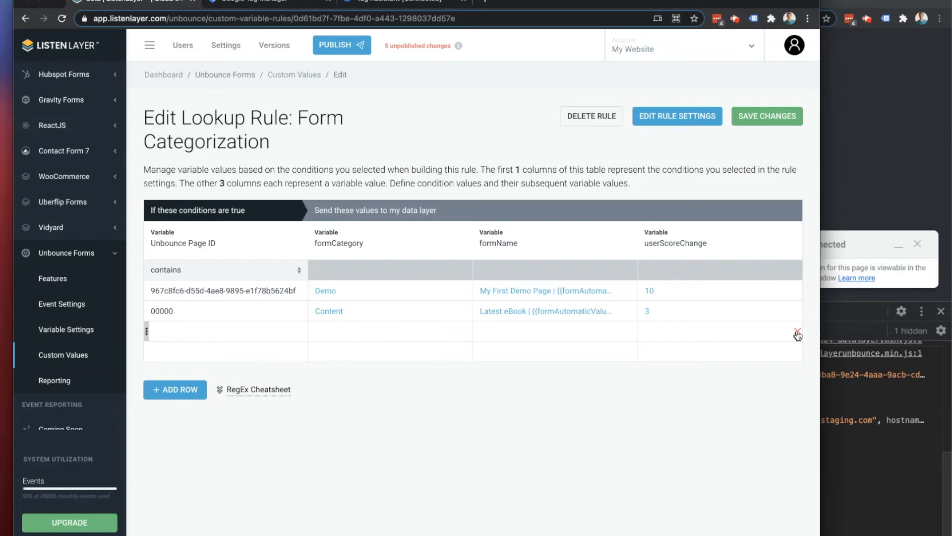
click(797, 332)
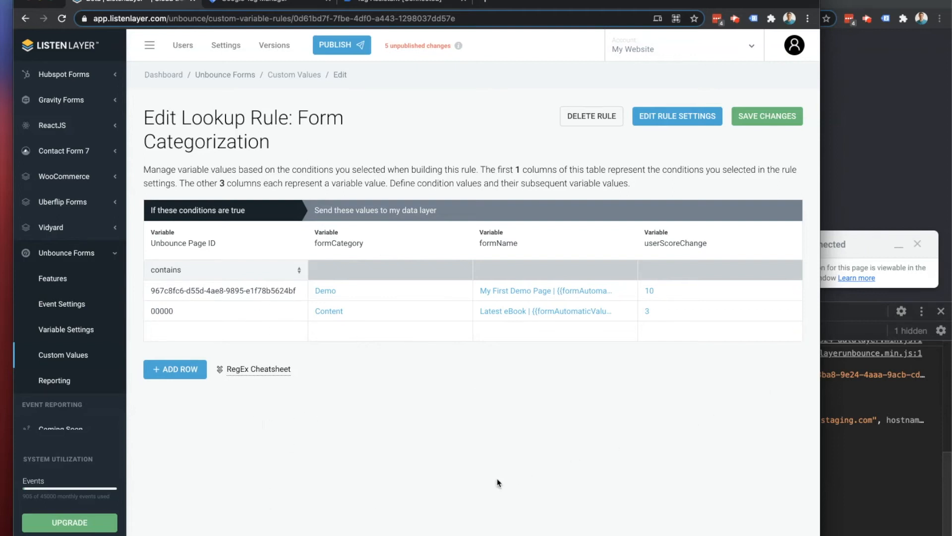
Step: Copy the wildcard (.*?) from the RegEx Cheatsheet into the third row's condition, enable Use RegEx, and set formCategory to "Unknown"
click(205, 331)
click(238, 369)
drag(237, 391, 222, 392)
right_click(231, 391)
click(242, 414)
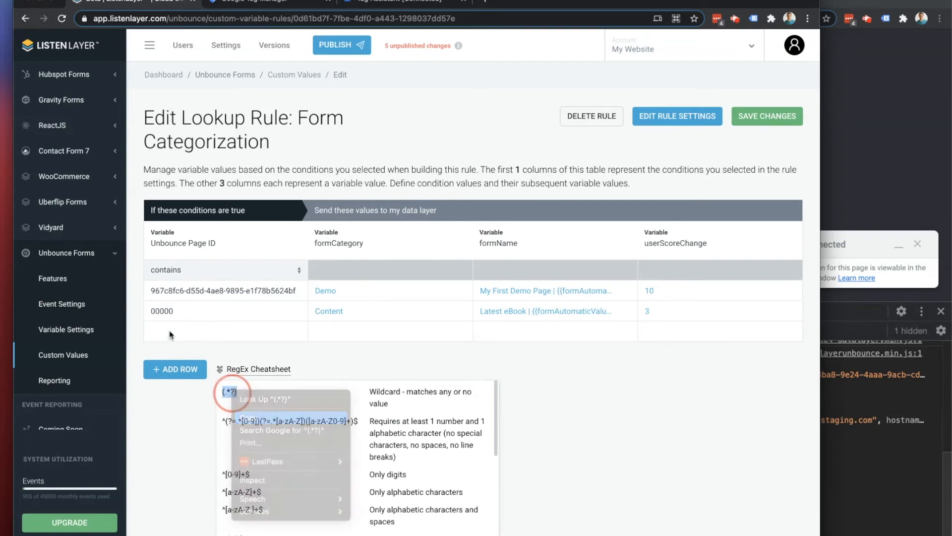
click(166, 332)
right_click(169, 331)
click(188, 412)
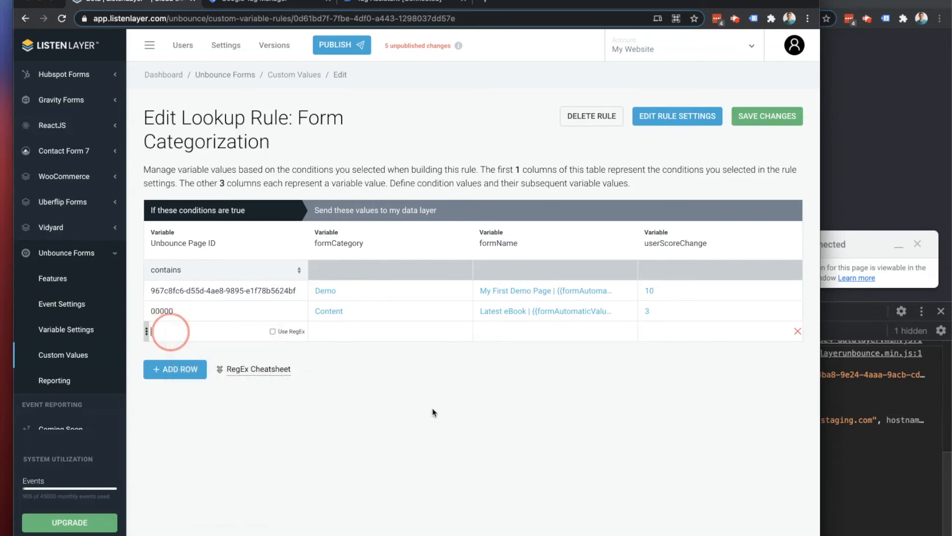
click(272, 332)
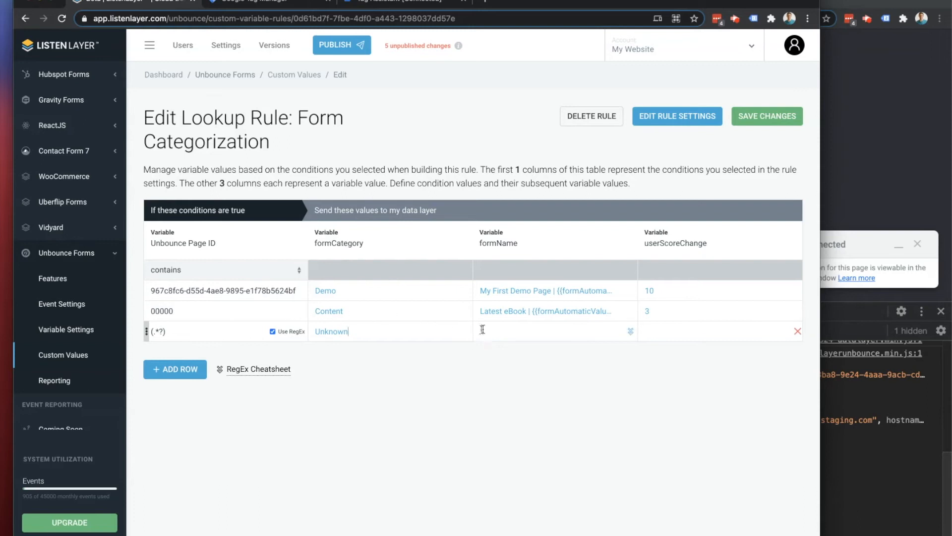
Step: Build the wildcard row's formName from the unbounceValues.name and Unbounce Page ID variables, with a "|" after each
click(629, 332)
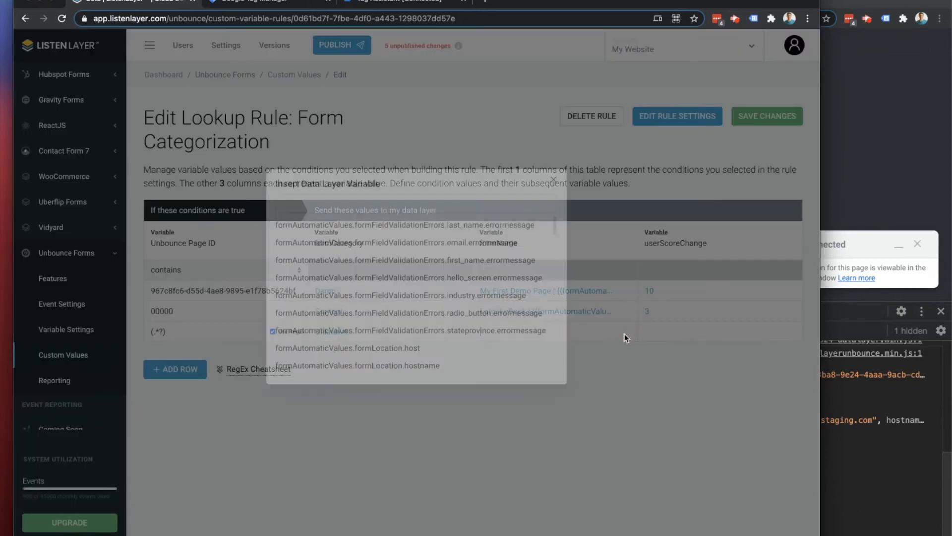
text(Unbounce)
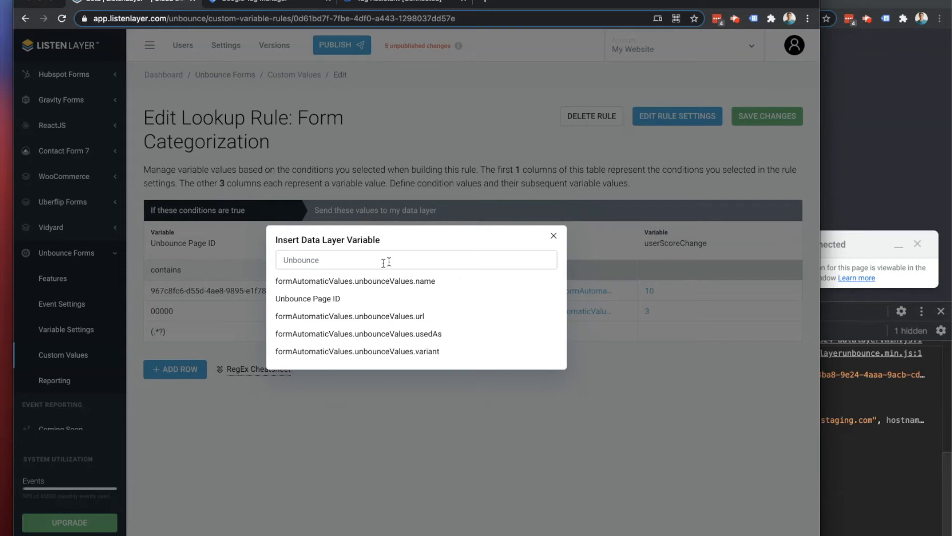
click(323, 281)
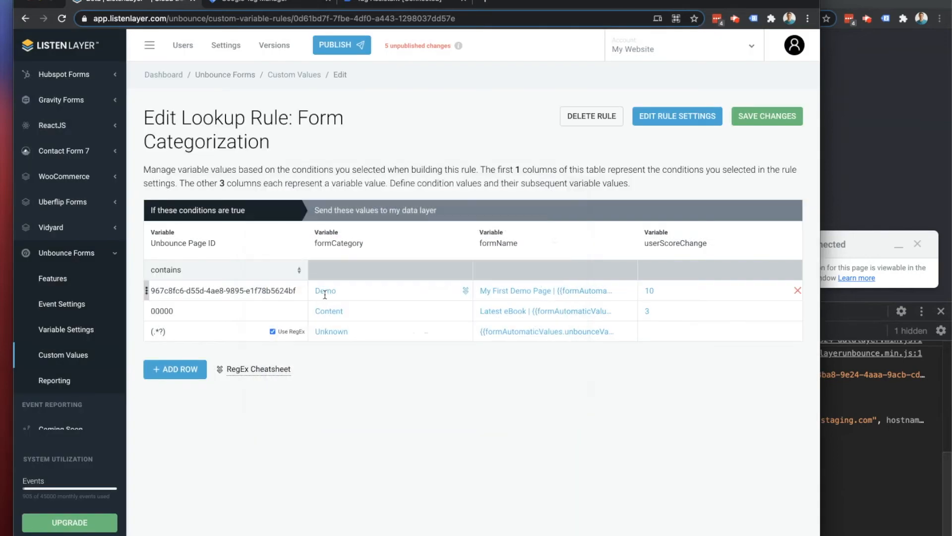
scroll(548, 331, right, 1)
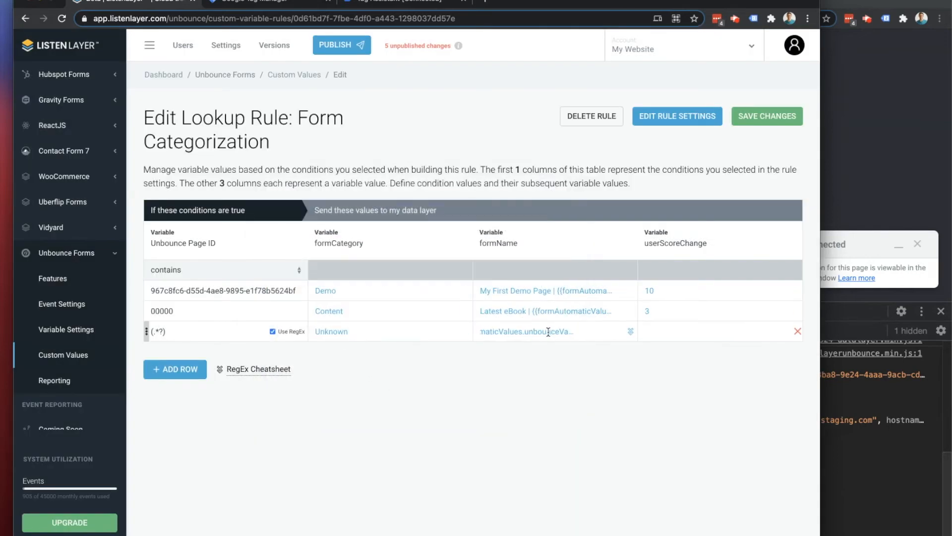
click(554, 332)
text(|)
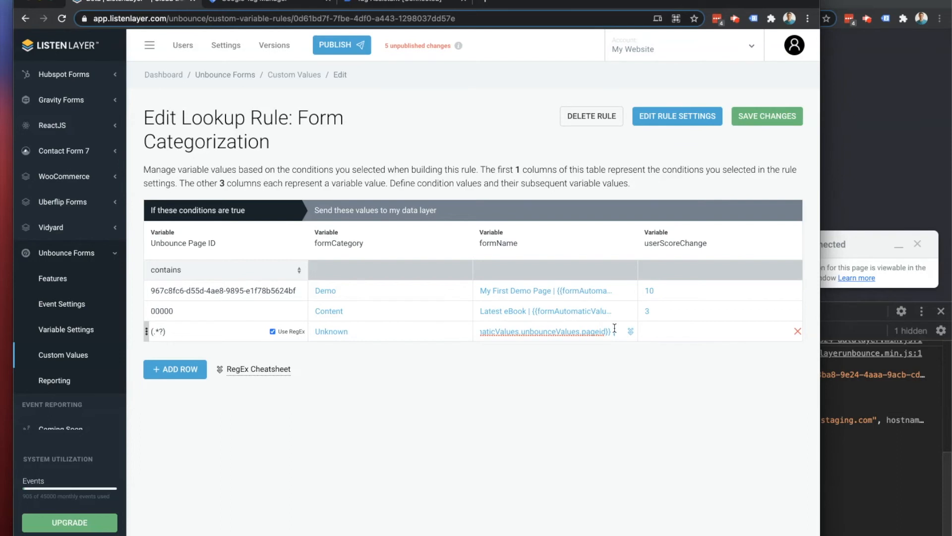
Step: Append the formAutomaticValues.unbounceValues.variant variable to the wildcard row's formName and set its userScoreChange to 0
click(632, 332)
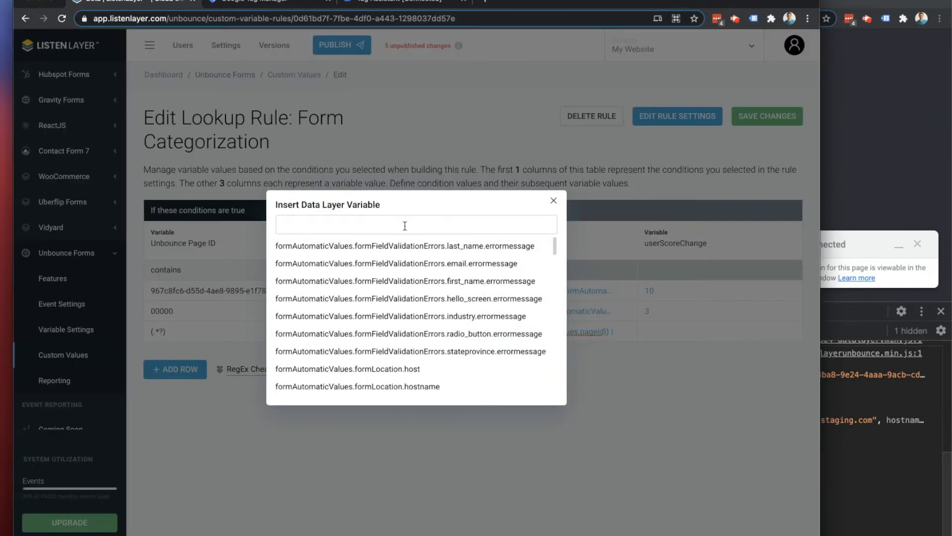
text(variant)
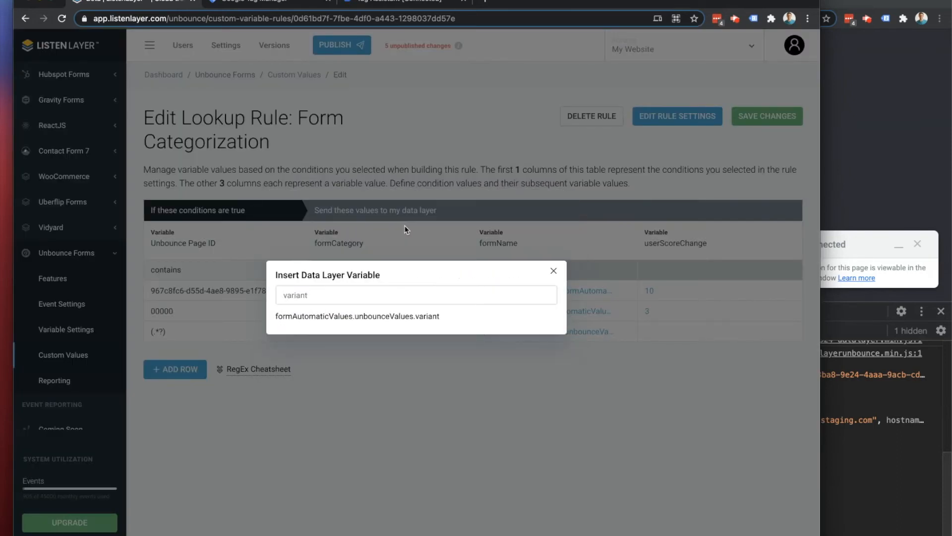
click(370, 316)
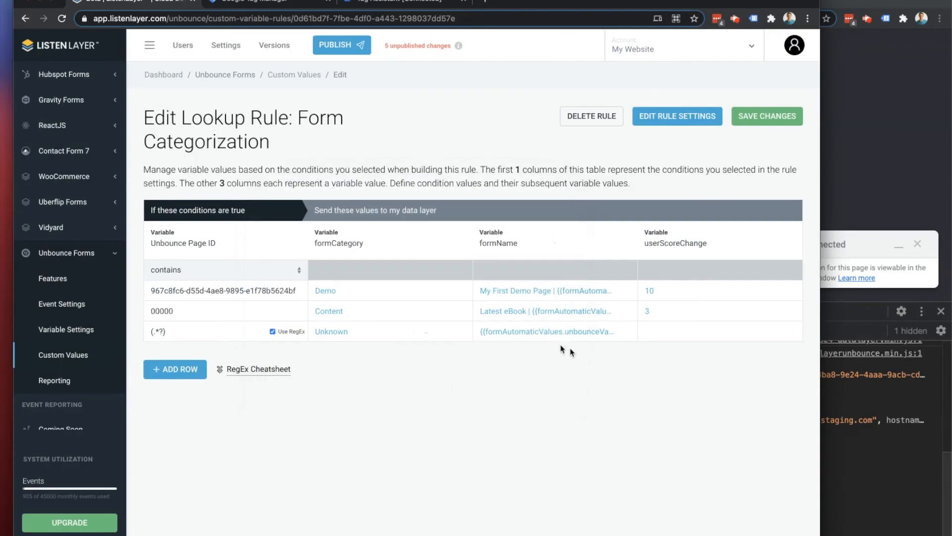
click(665, 335)
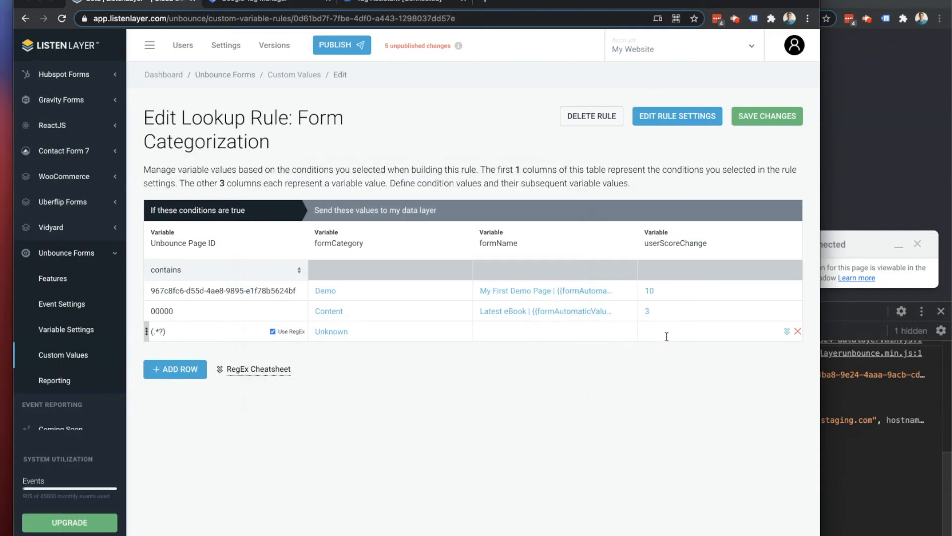
click(548, 332)
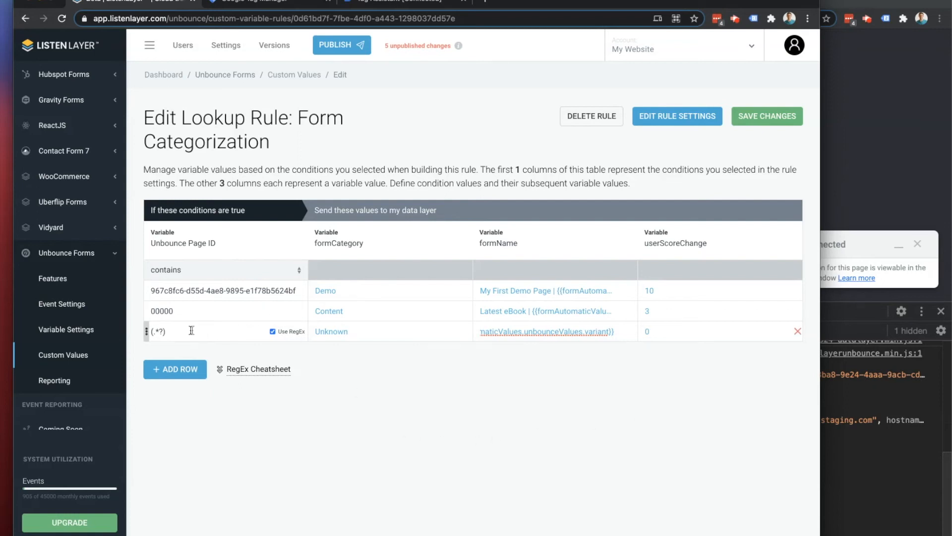
click(365, 329)
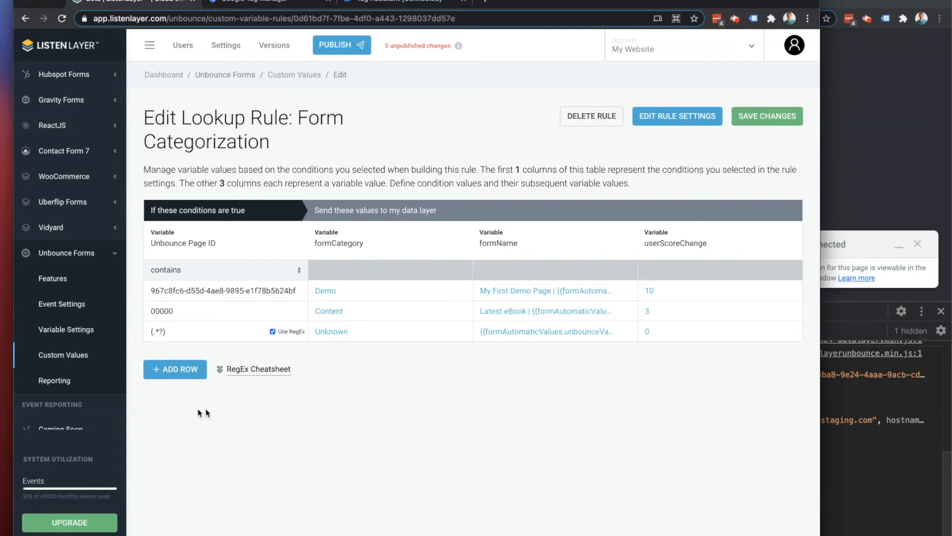
Step: Save the Form Categorization lookup rule and open the publish form for a new version
click(517, 437)
click(714, 121)
click(358, 373)
click(335, 46)
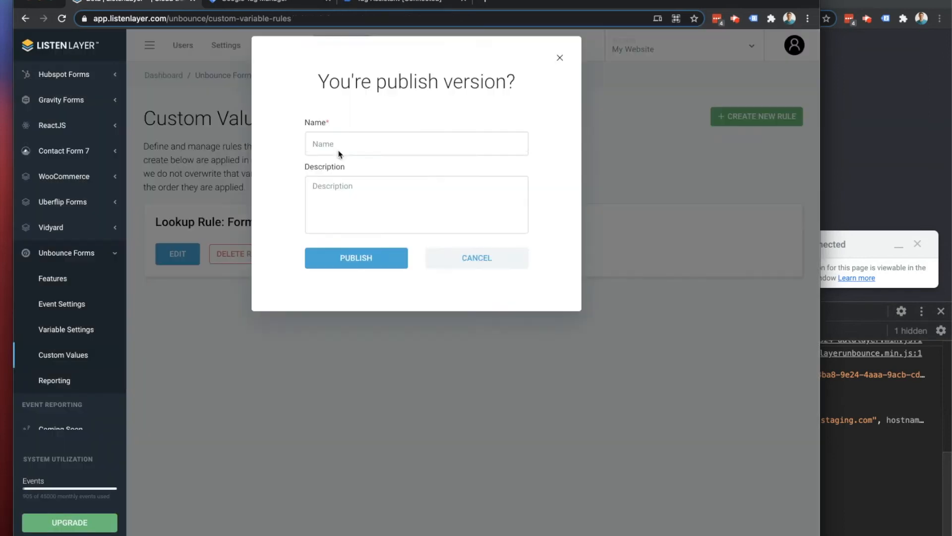
Step: Name the new version "Lookup table" and publish it
click(339, 157)
text(Lookup table)
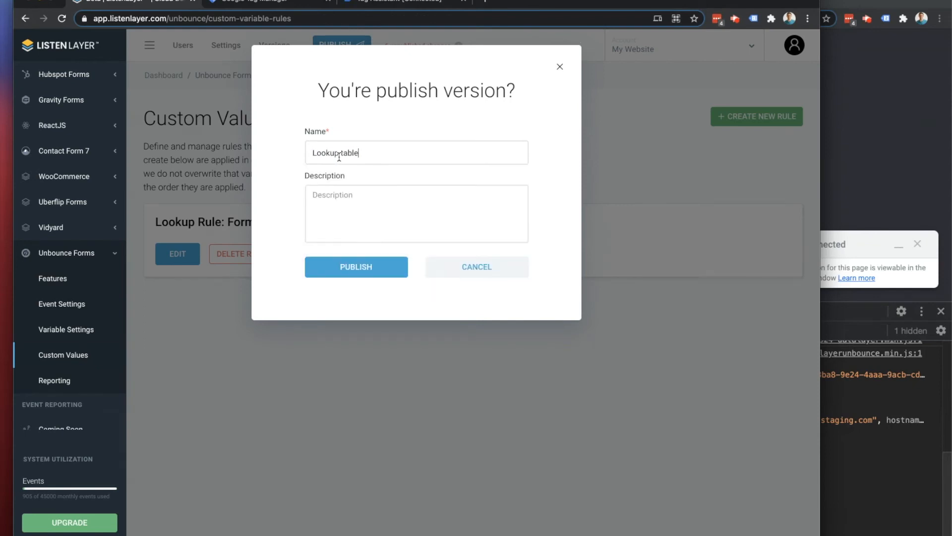
click(329, 273)
Step: Reopen the Form Categorization lookup rule for editing and view the available match conditions for Unbounce Page ID
click(182, 257)
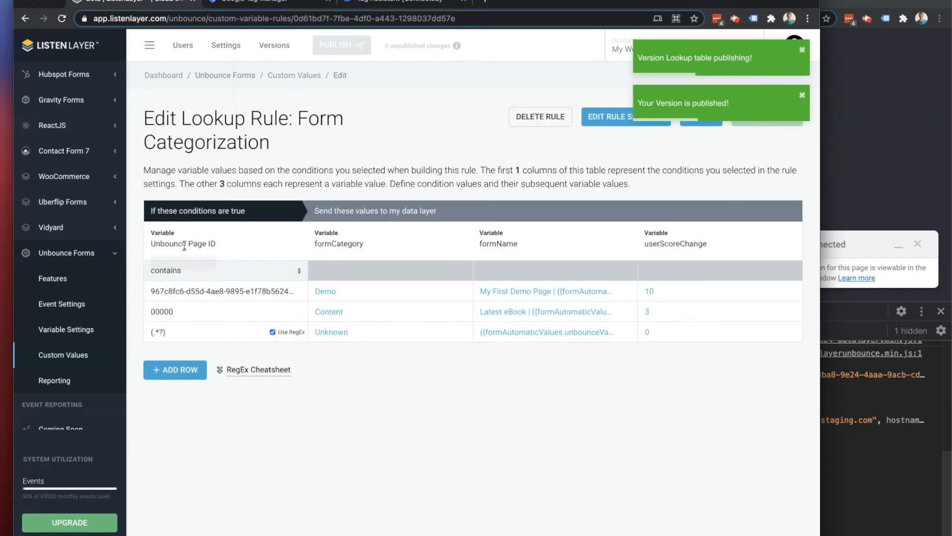
click(187, 276)
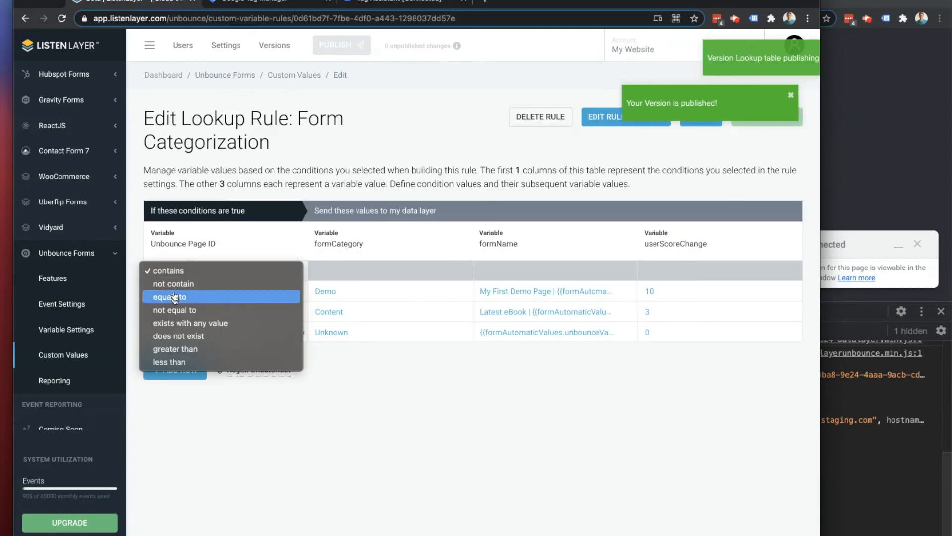
click(408, 442)
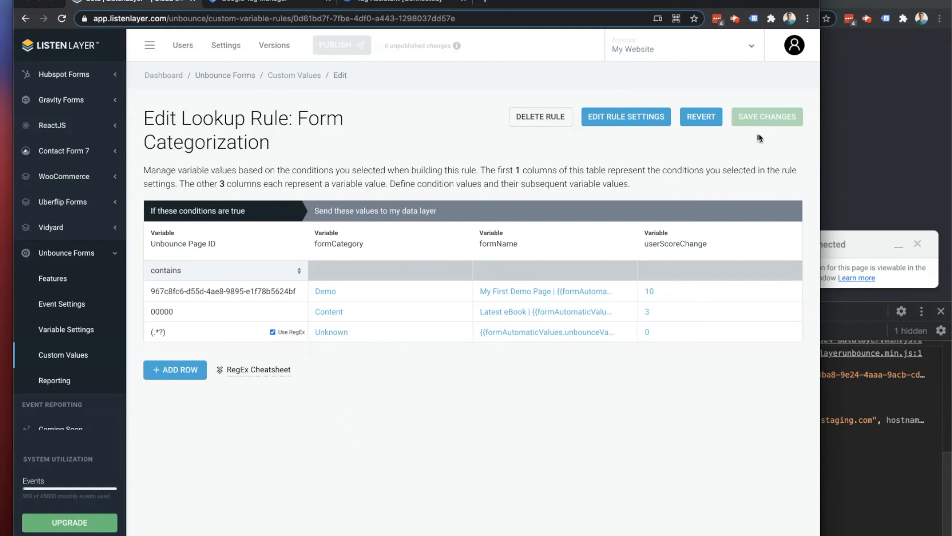
Step: Reload the Unbounce data-layer-testing page using one of the browser's special reload options
click(905, 141)
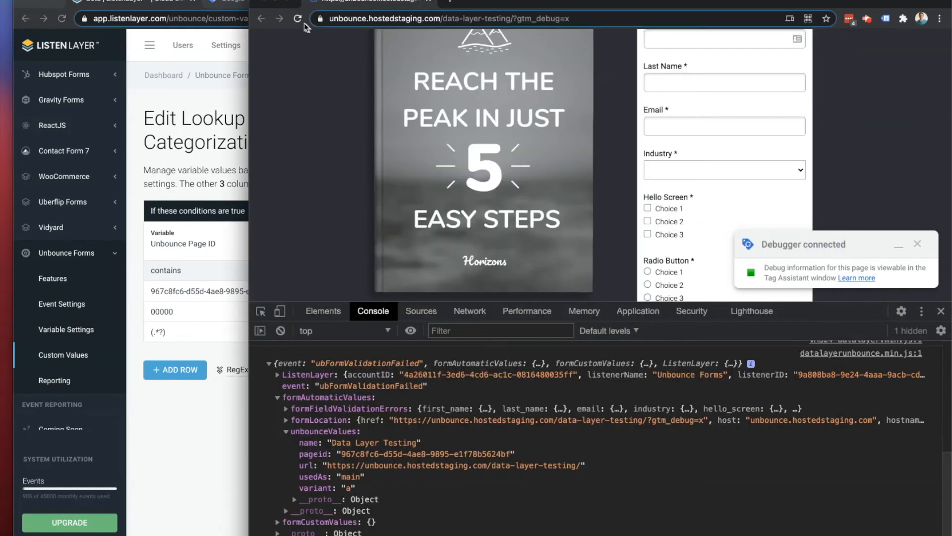
right_click(297, 18)
click(317, 70)
Step: Examine the formCustomValues sent with the newest ubFormLoaded event in Tag Assistant and in the test page's console
click(207, 102)
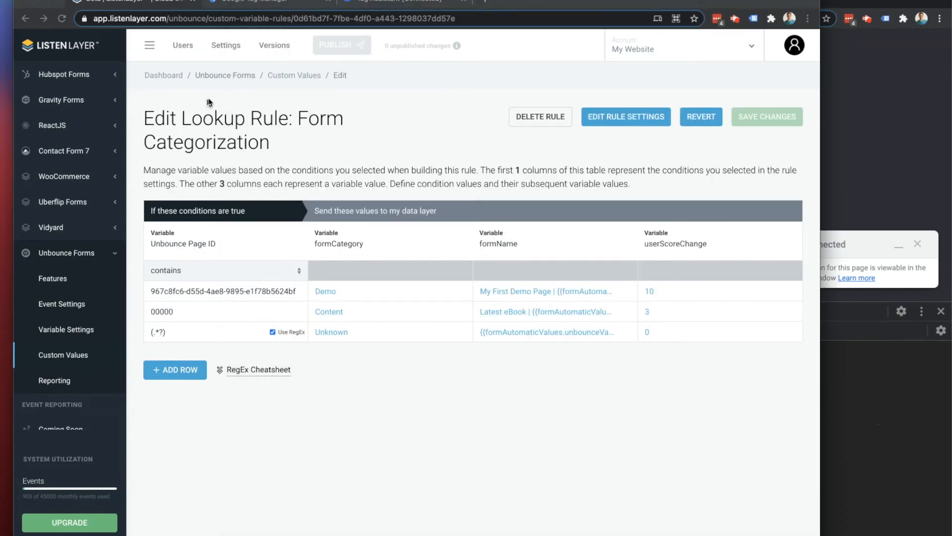
click(412, 2)
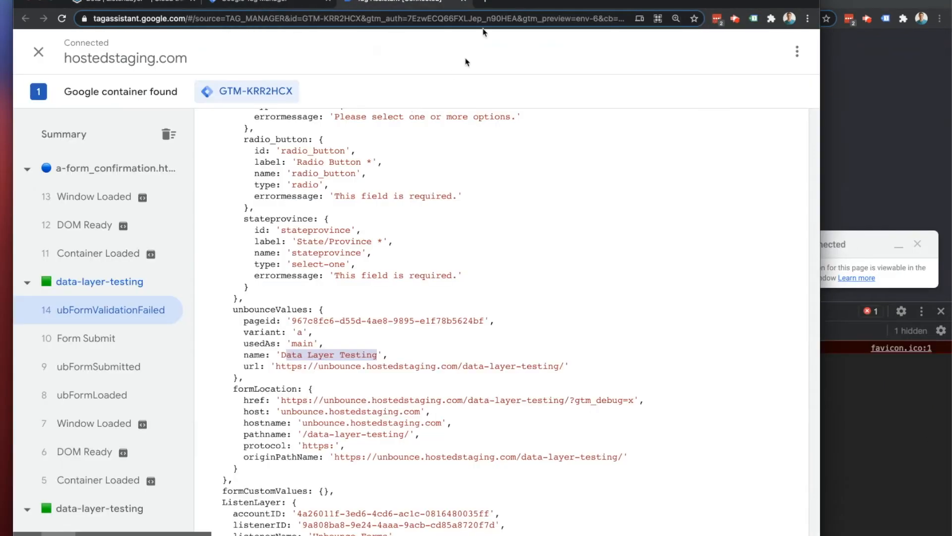
click(99, 196)
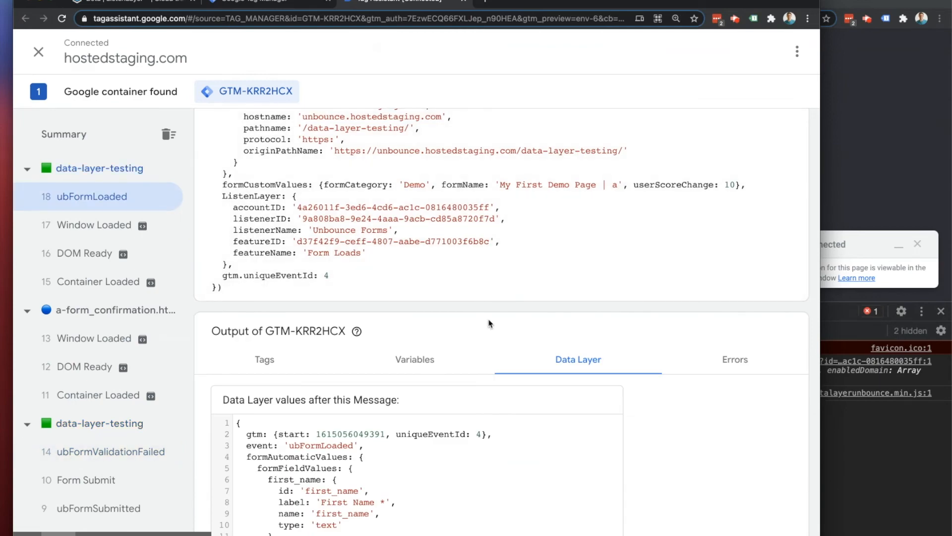
scroll(490, 321, up, 5)
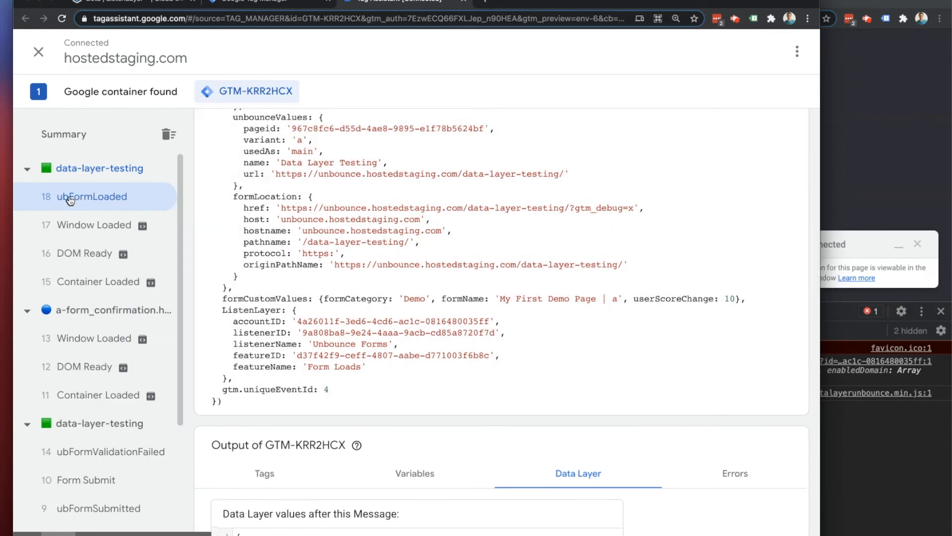
drag(223, 299, 752, 302)
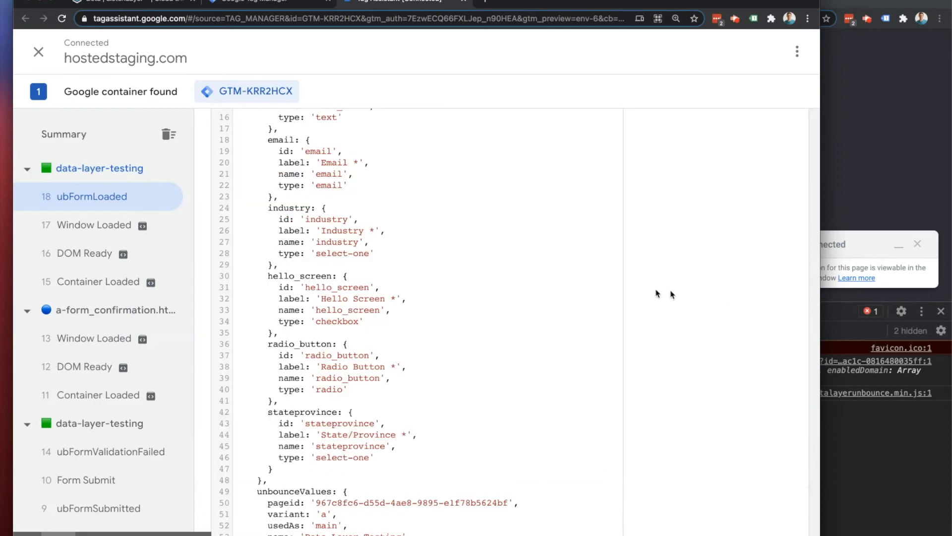
scroll(658, 293, up, 8)
click(791, 208)
scroll(310, 341, down, 7)
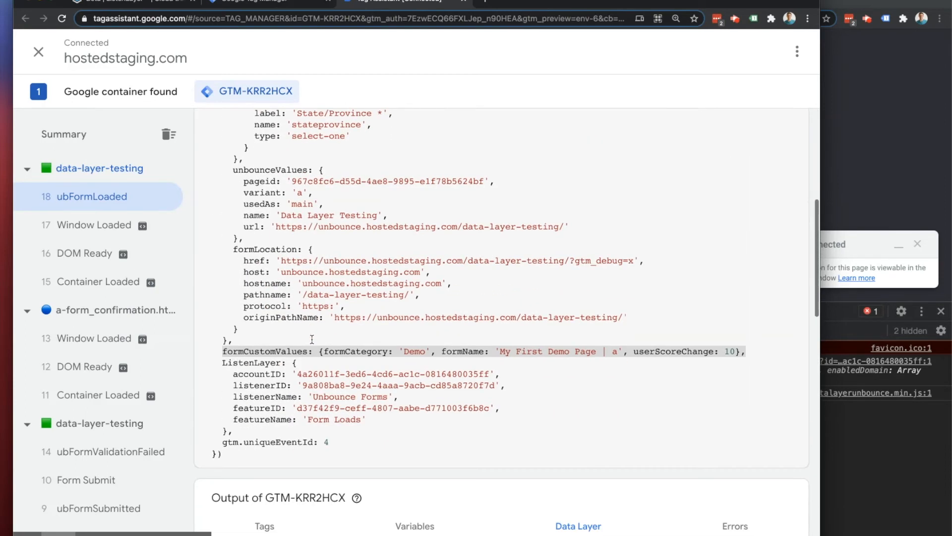
click(328, 354)
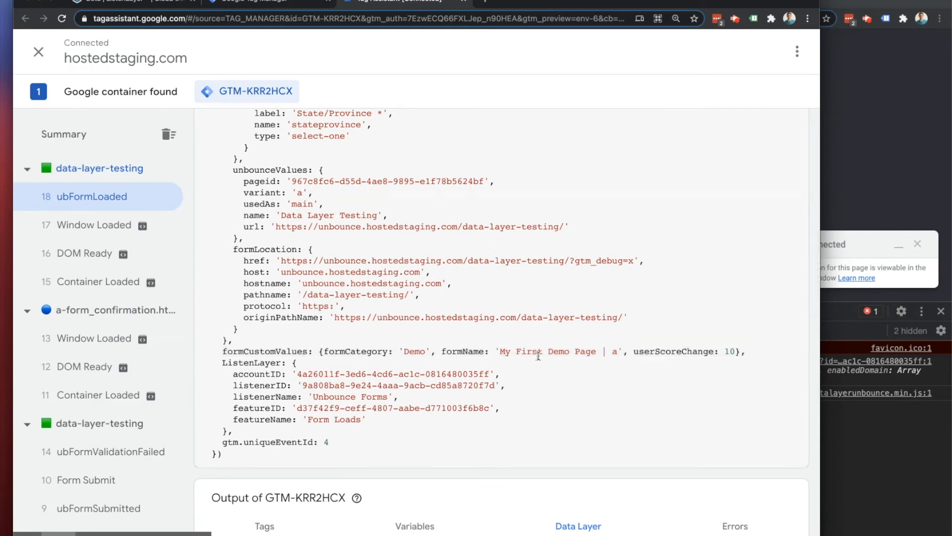
drag(499, 351, 611, 352)
click(893, 432)
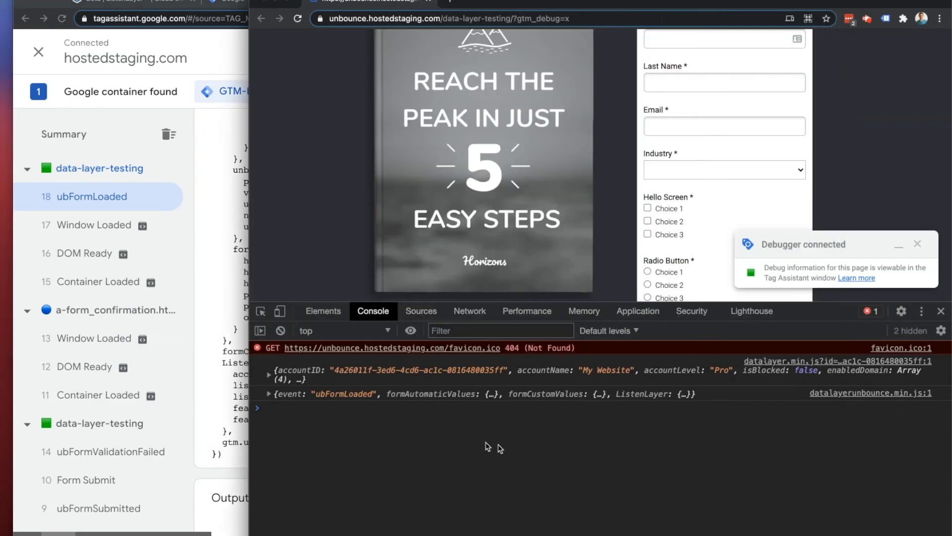
click(270, 402)
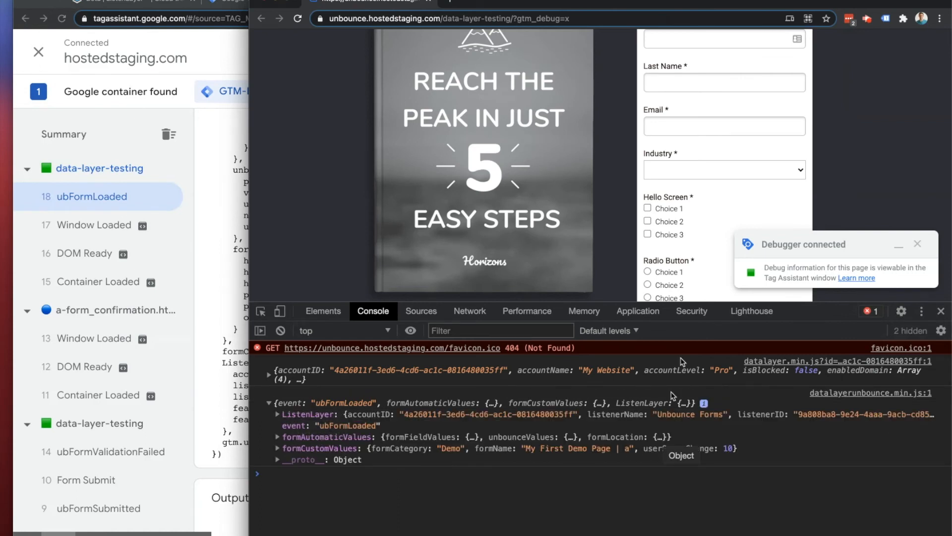
Step: Fill in the first name, last name and email of the Unbounce form with the saved test contact
click(674, 119)
scroll(674, 119, up, 2)
click(671, 142)
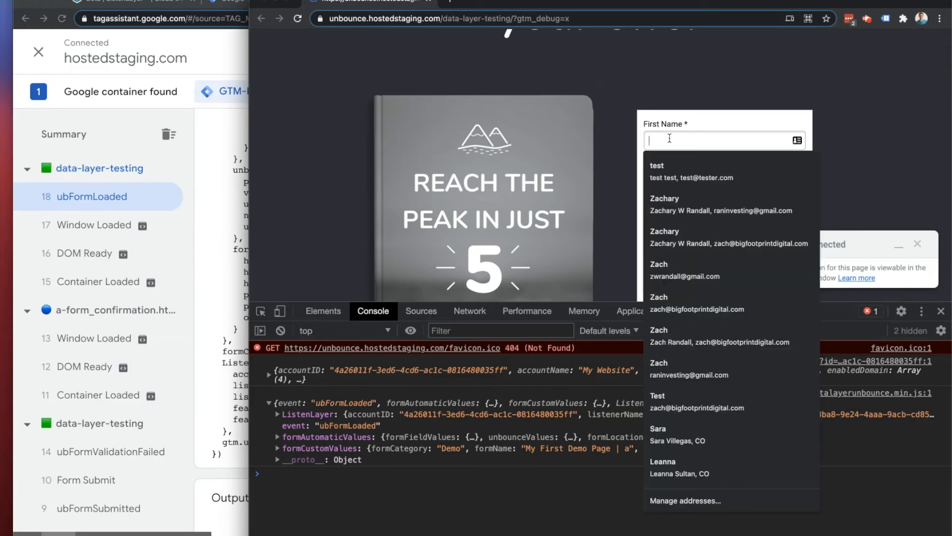
text(test)
click(677, 171)
scroll(677, 171, down, 2)
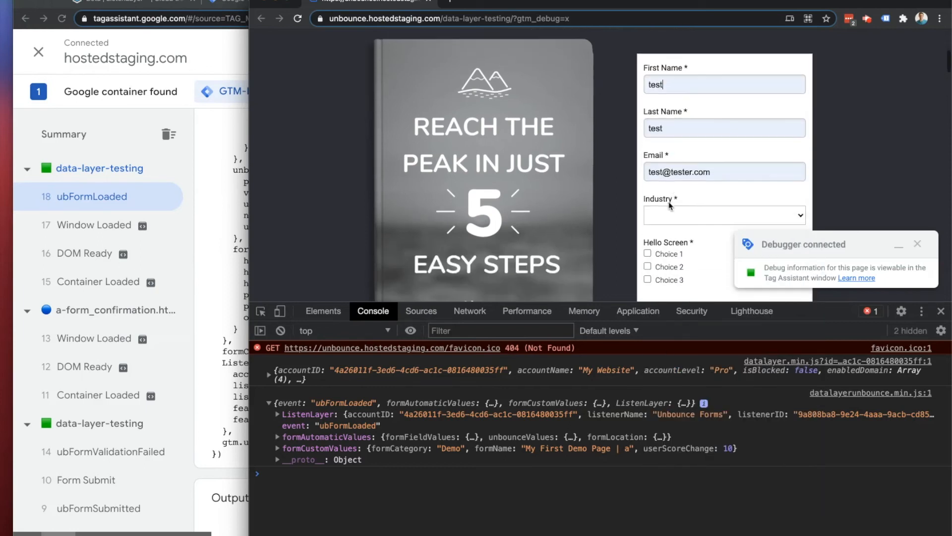
Step: Choose Industry 1 and Choice 2 for both Hello Screen and Radio Button, and submit the test form
click(669, 214)
click(669, 230)
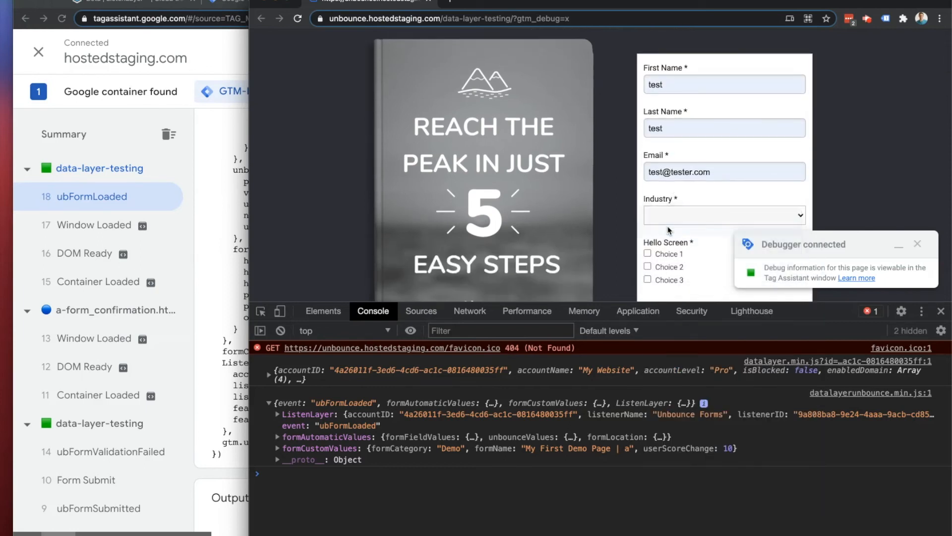
click(648, 267)
scroll(663, 175, down, 4)
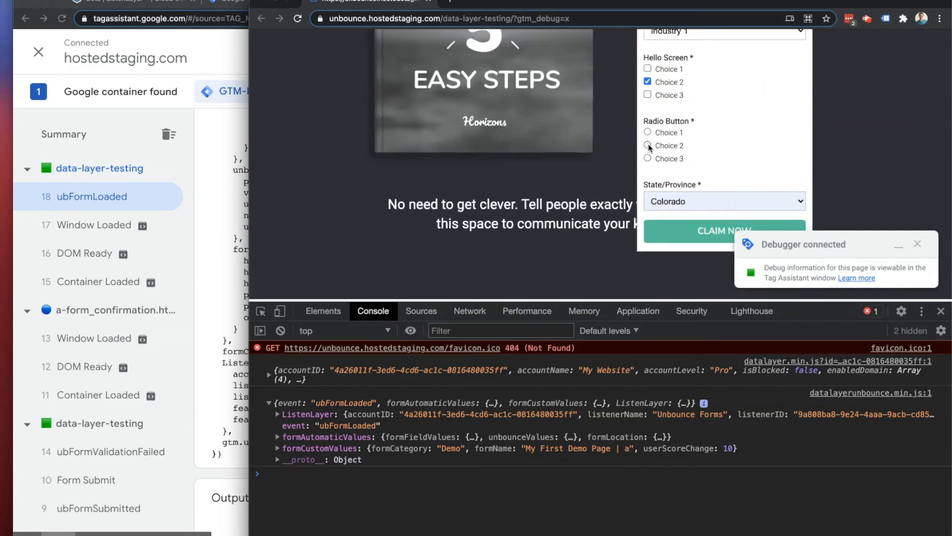
click(668, 227)
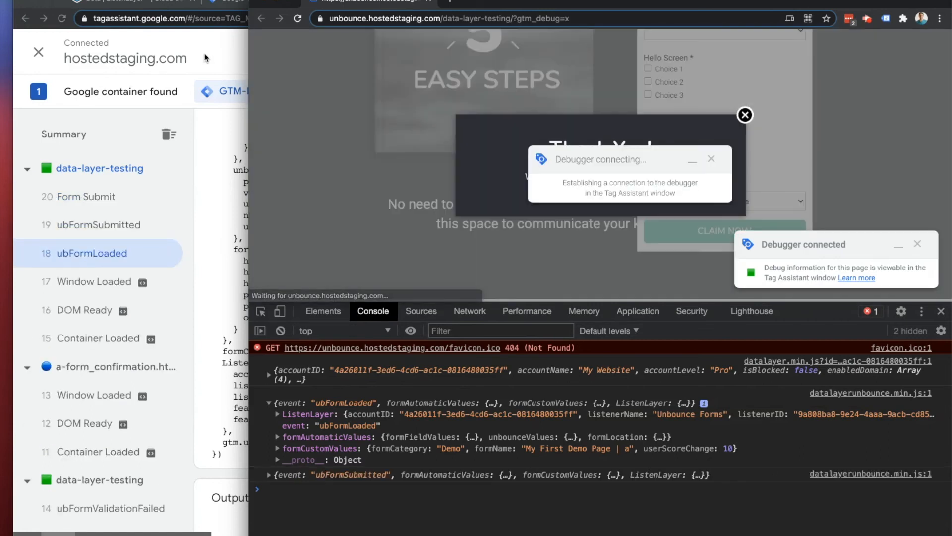
Step: Review the first row of the Form Categorization rule in ListenLayer and return to the test page
click(209, 53)
click(139, 2)
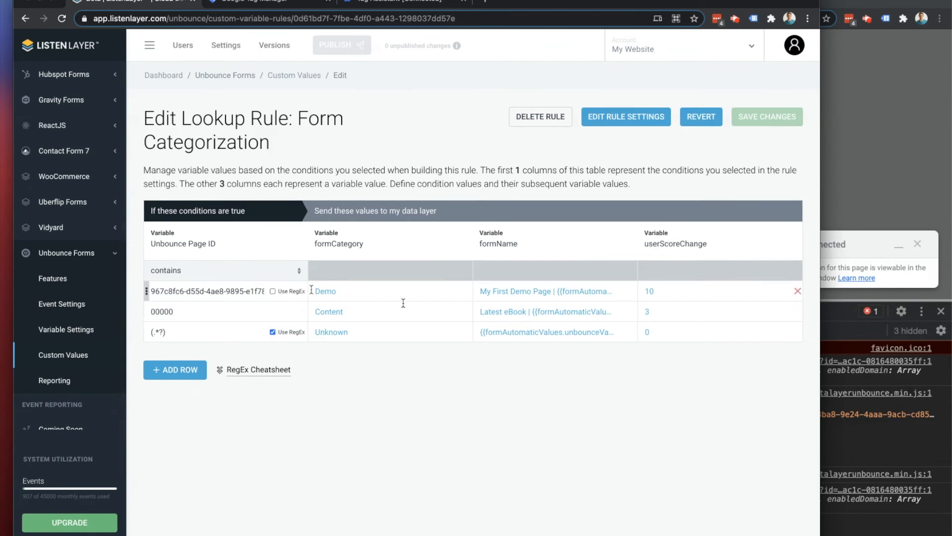
click(841, 162)
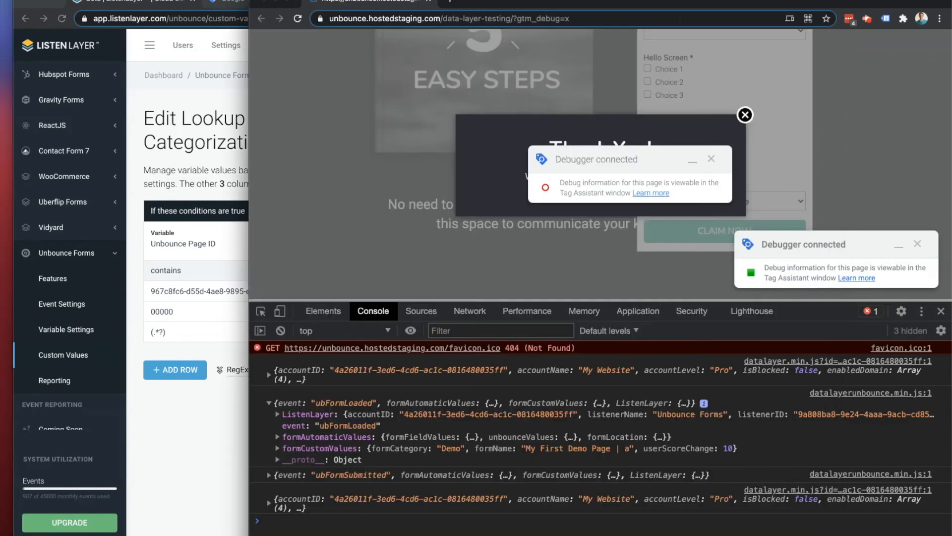
Step: Expand formCustomValues of the ubFormSubmitted event in the console and copy the property path of formCategory
click(268, 475)
scroll(352, 488, down, 2)
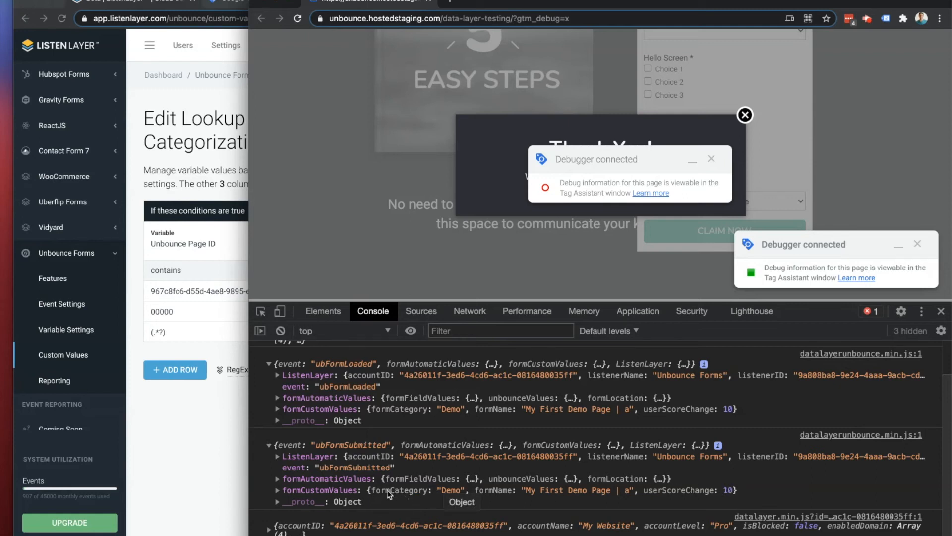
click(279, 490)
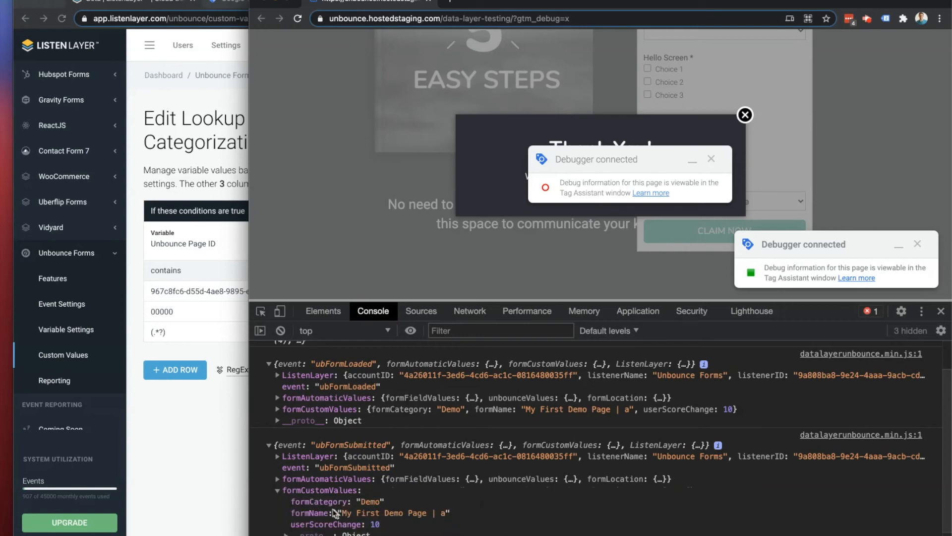
right_click(321, 505)
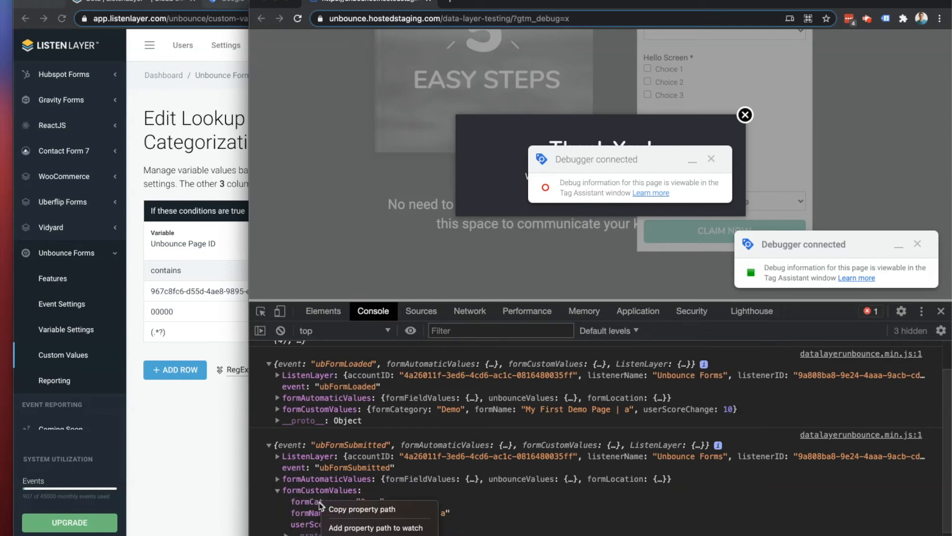
click(356, 509)
Step: Switch to Google Tag Manager and create a new user-defined variable of type Data Layer Variable
click(172, 465)
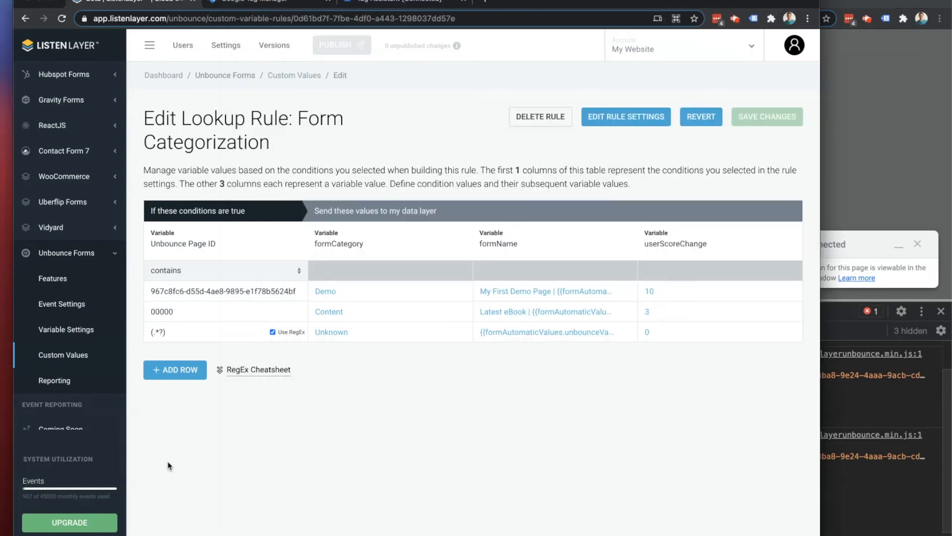
click(257, 2)
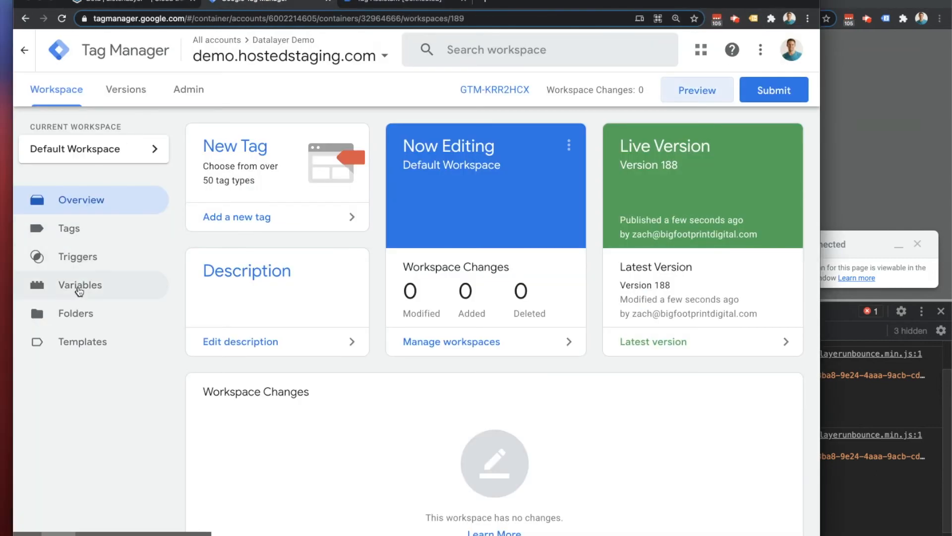
click(79, 290)
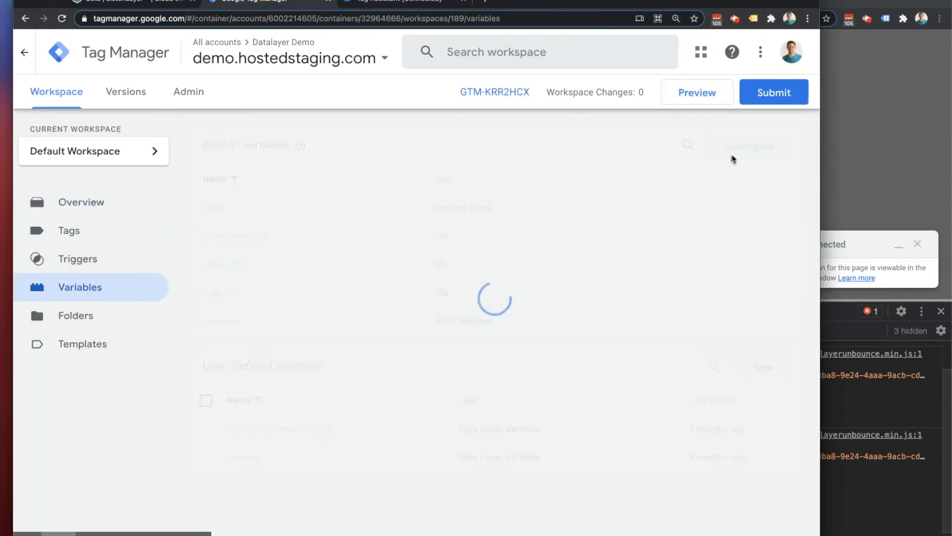
click(756, 368)
click(317, 206)
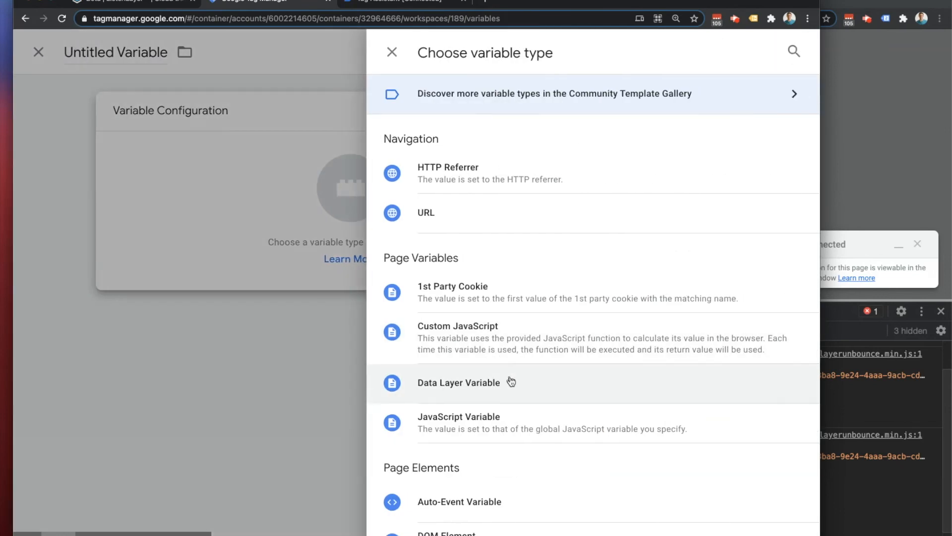
click(442, 392)
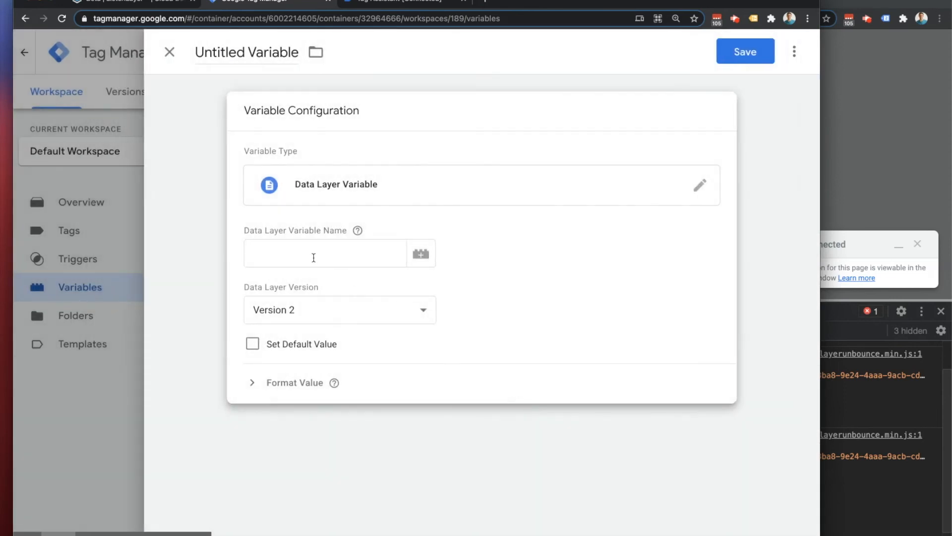
Step: Paste formCustomValues.formCategory as the Data Layer Variable Name and check the full path
click(313, 257)
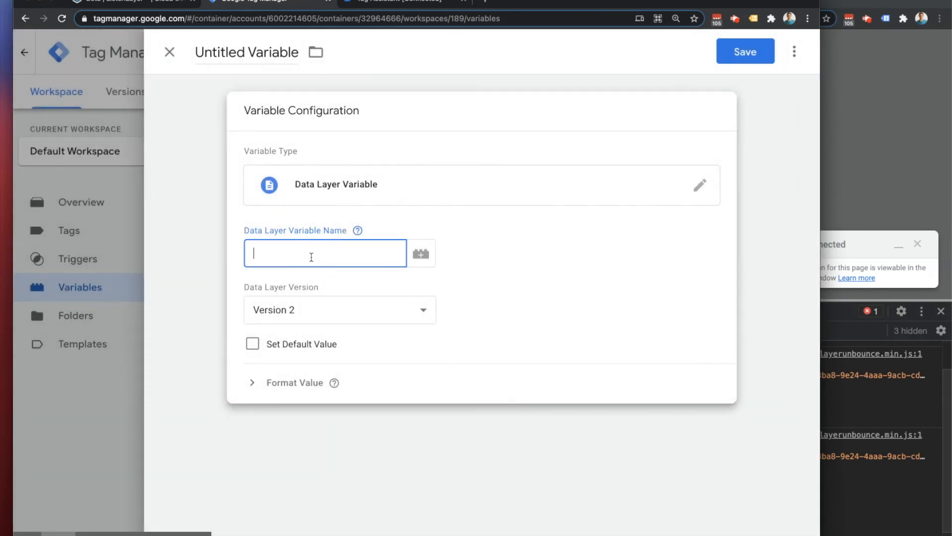
right_click(307, 255)
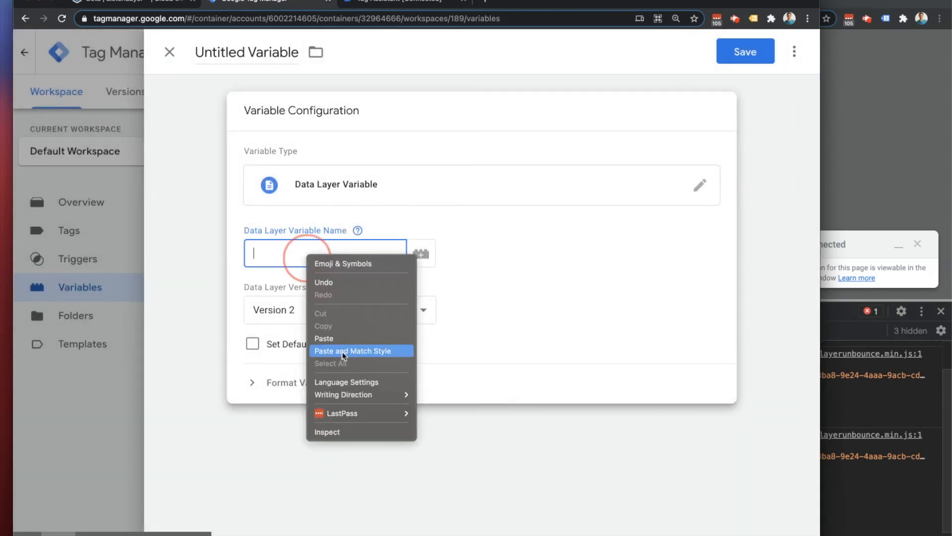
click(332, 339)
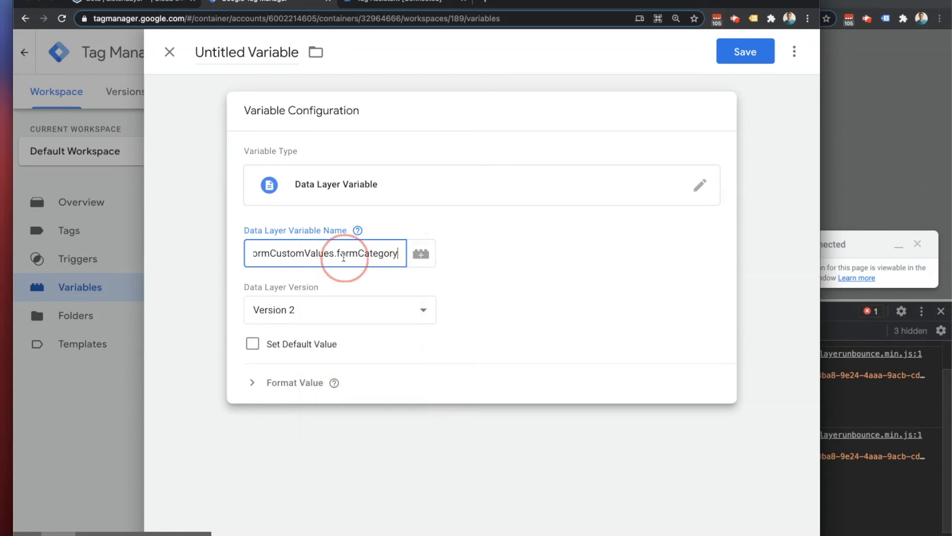
scroll(344, 256, left, 1)
scroll(344, 256, right, 1)
scroll(344, 256, left, 1)
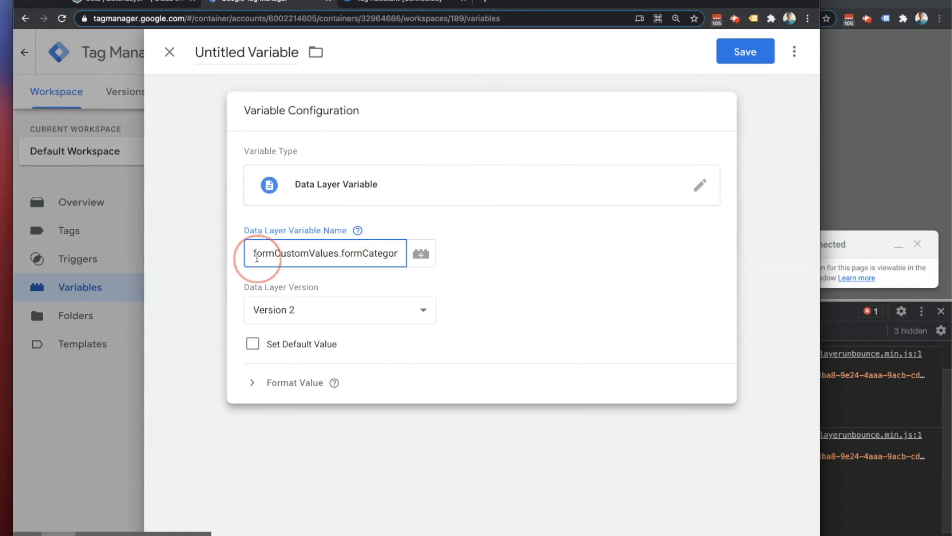
scroll(350, 256, right, 1)
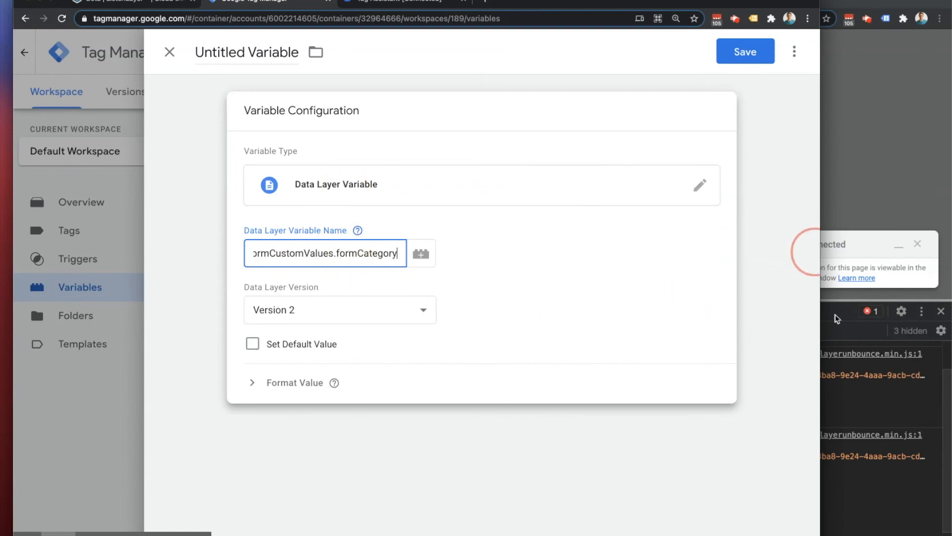
Step: Copy the formCategory property path from the console again, shorten it to formCategory as the variable's name, and save the variable
click(836, 319)
right_click(317, 501)
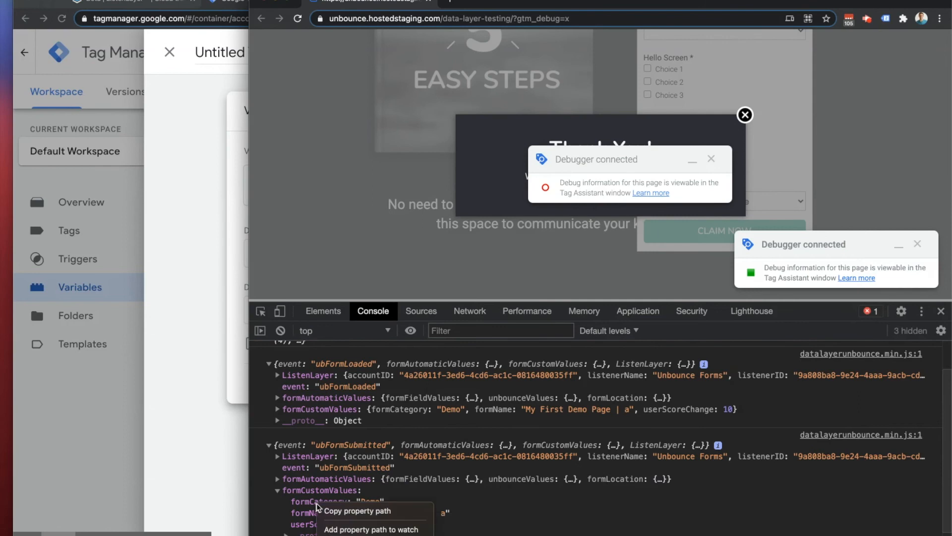
click(207, 461)
click(227, 49)
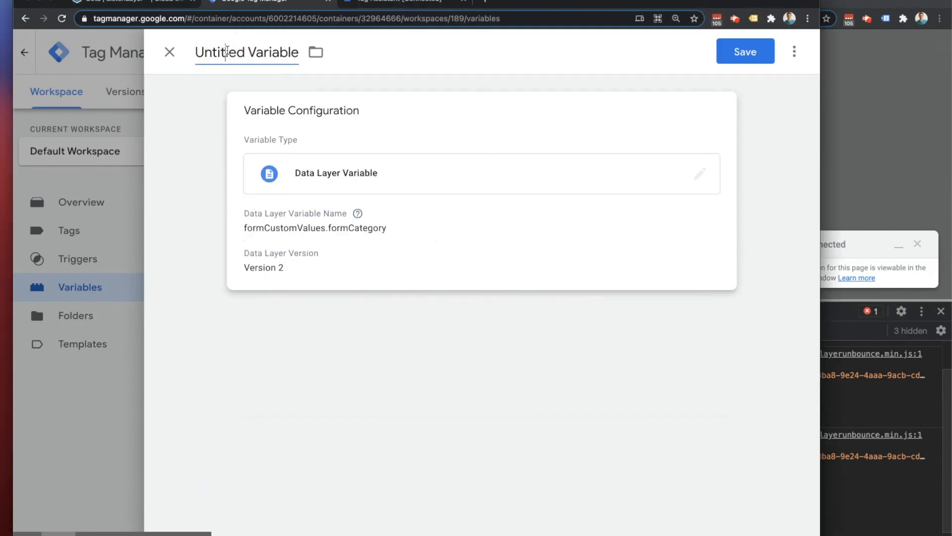
key(super+a)
text(formCustomValues.formCategory)
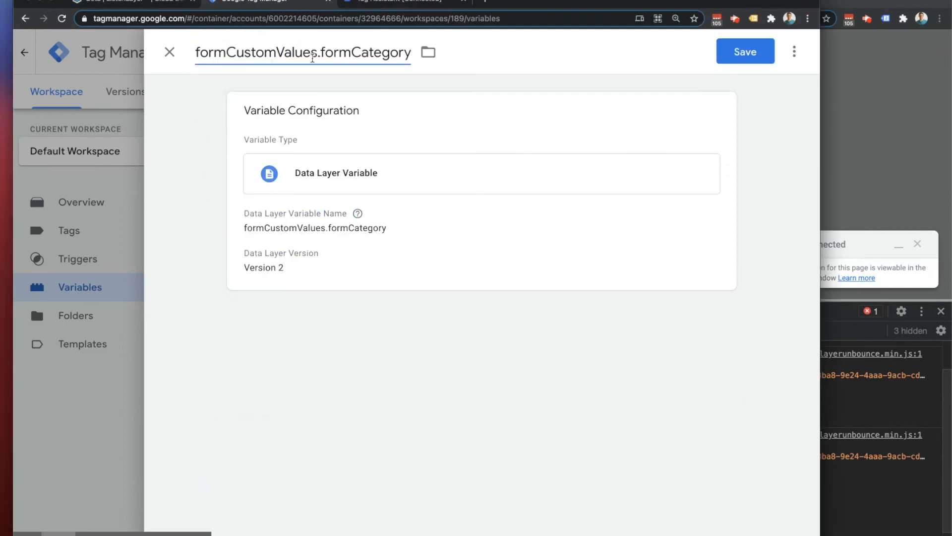
drag(322, 54, 182, 51)
key(BackSpace)
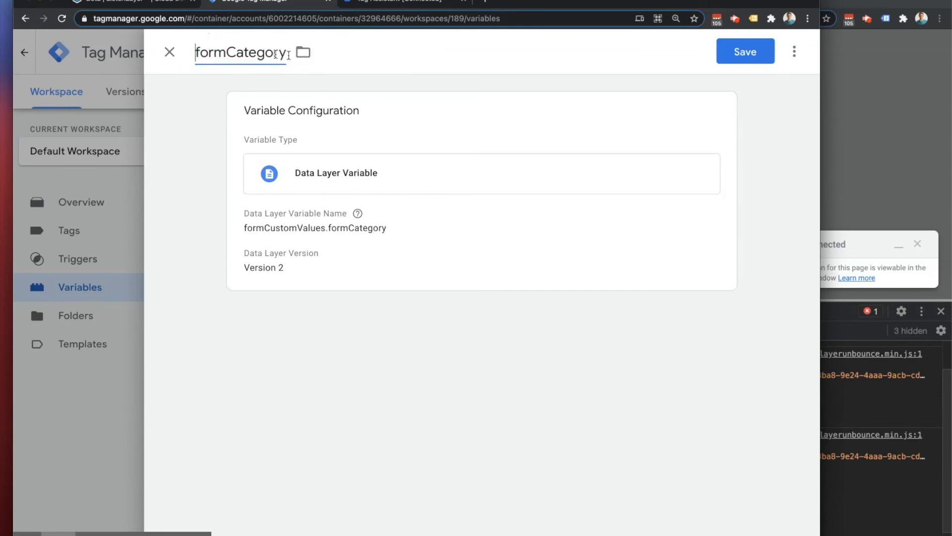
click(746, 52)
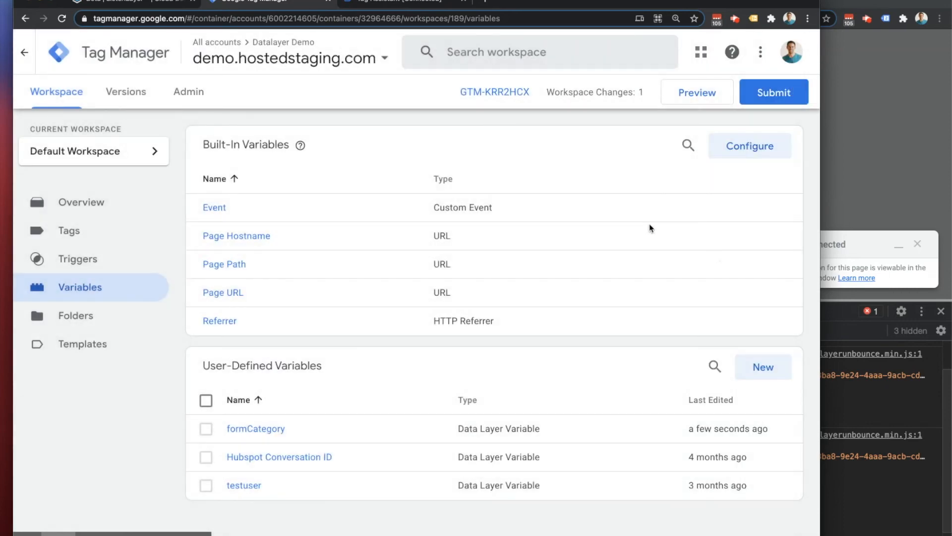
Step: Refresh the container preview in Tag Manager and reload the Unbounce data-layer-testing page
click(696, 93)
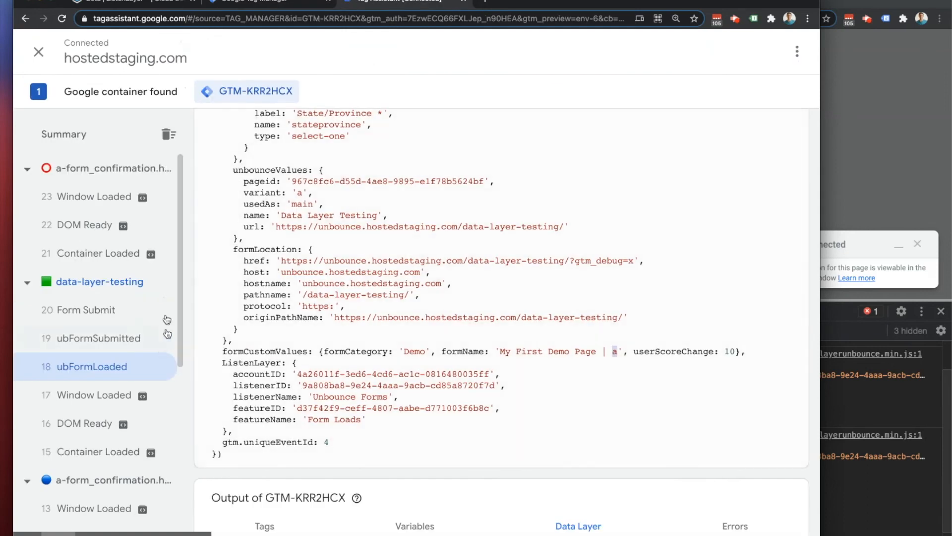
click(910, 145)
click(297, 20)
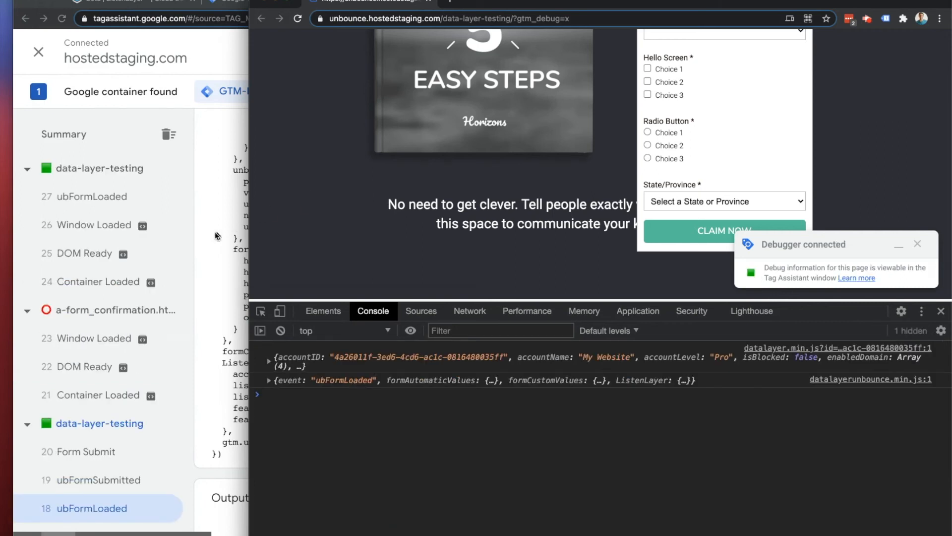
Step: Inspect the newest ubFormLoaded event in Tag Assistant, checking its formCustomValues and the value of the formCategory variable
click(230, 230)
click(74, 199)
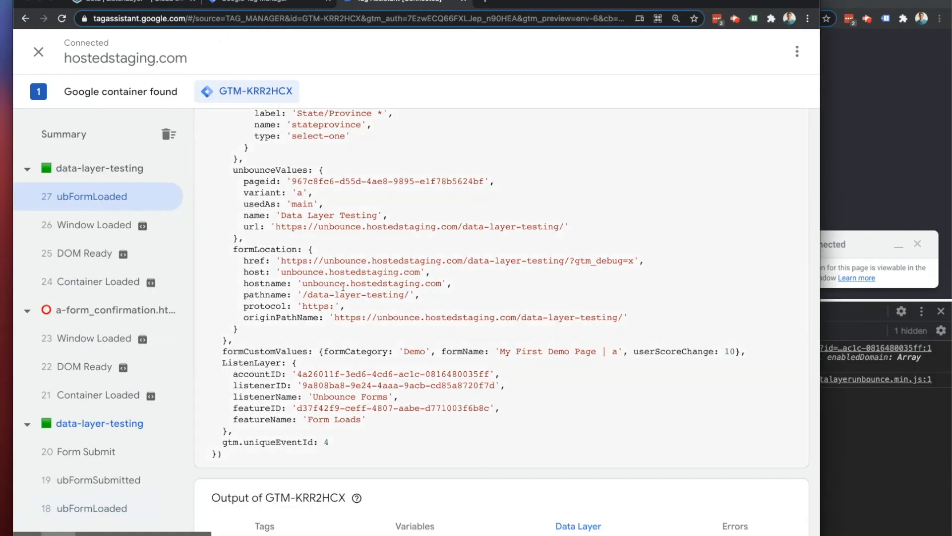
scroll(432, 332, down, 1)
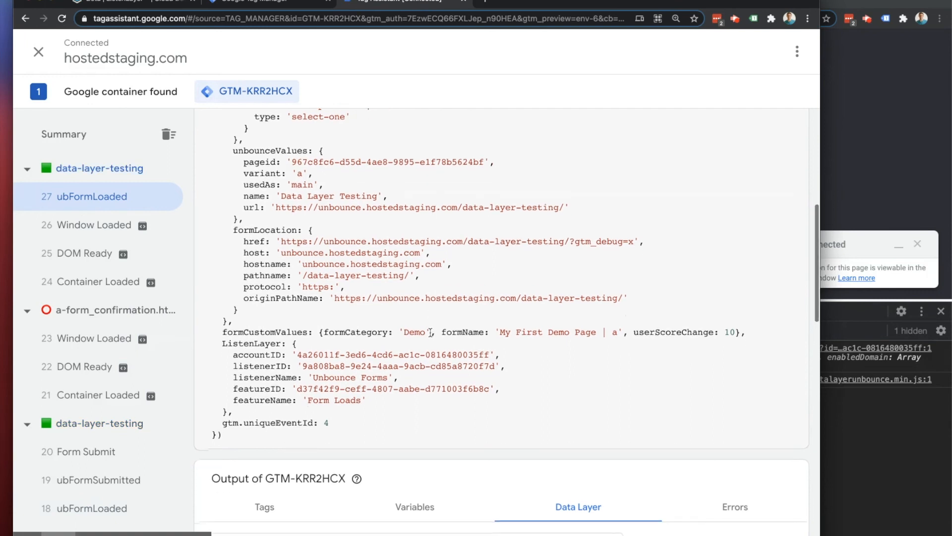
drag(252, 339, 602, 346)
scroll(577, 346, down, 5)
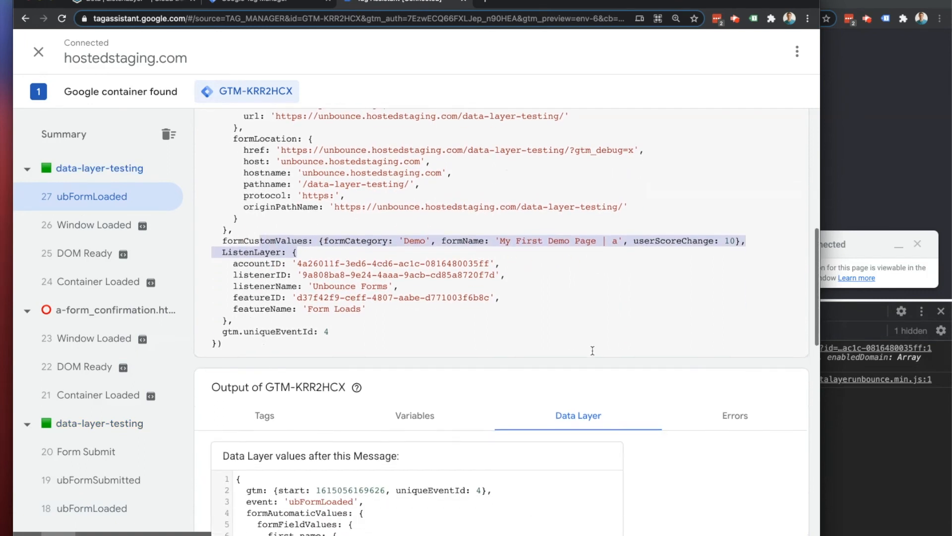
click(416, 282)
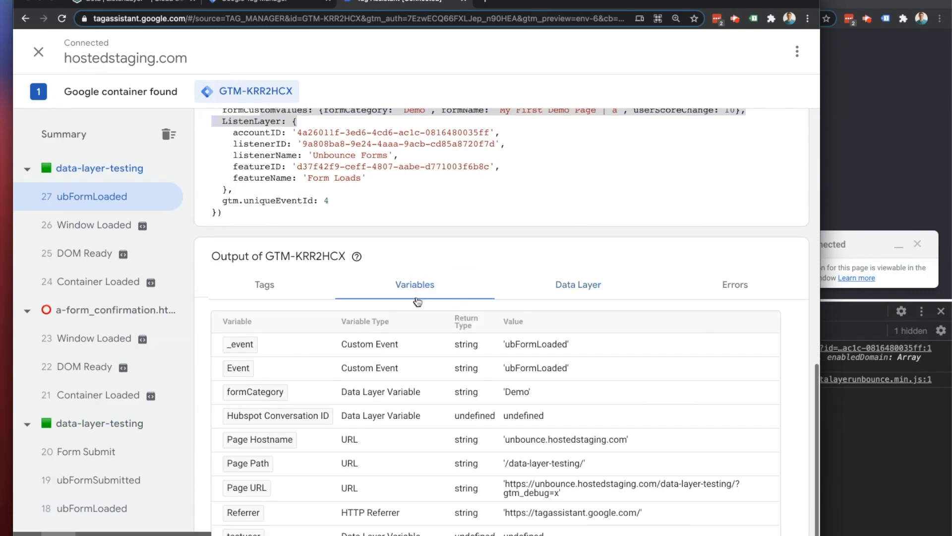
click(236, 384)
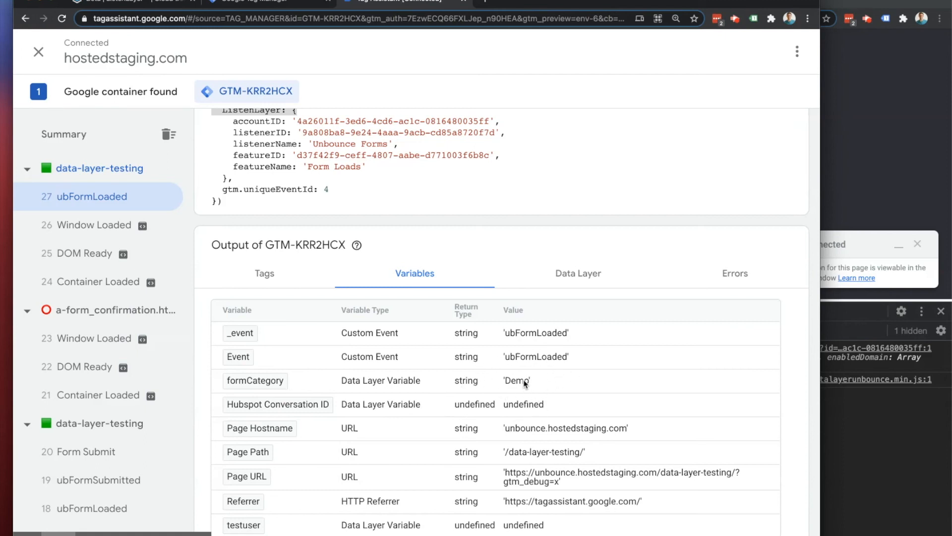
Step: Switch back to Google Tag Manager and create a new user-defined variable of type Lookup Table
click(235, 4)
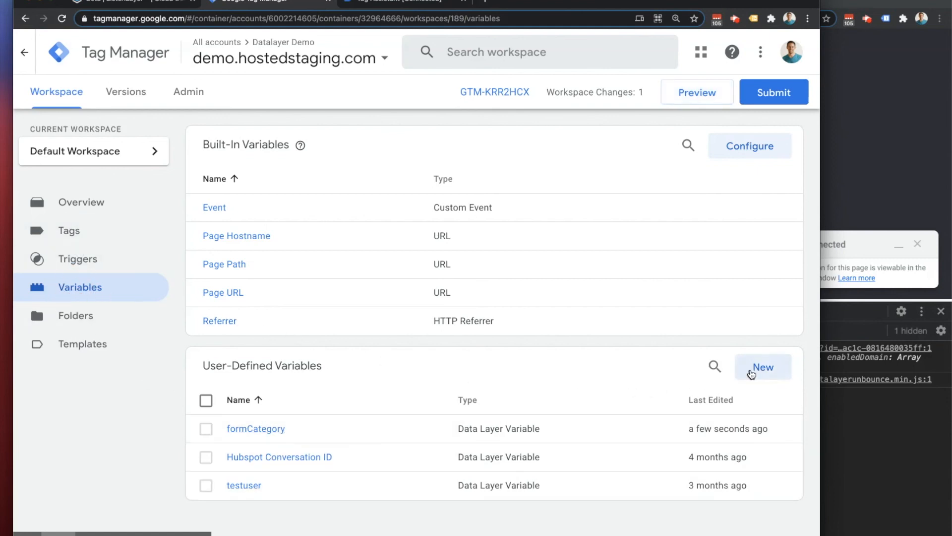
click(749, 369)
click(302, 227)
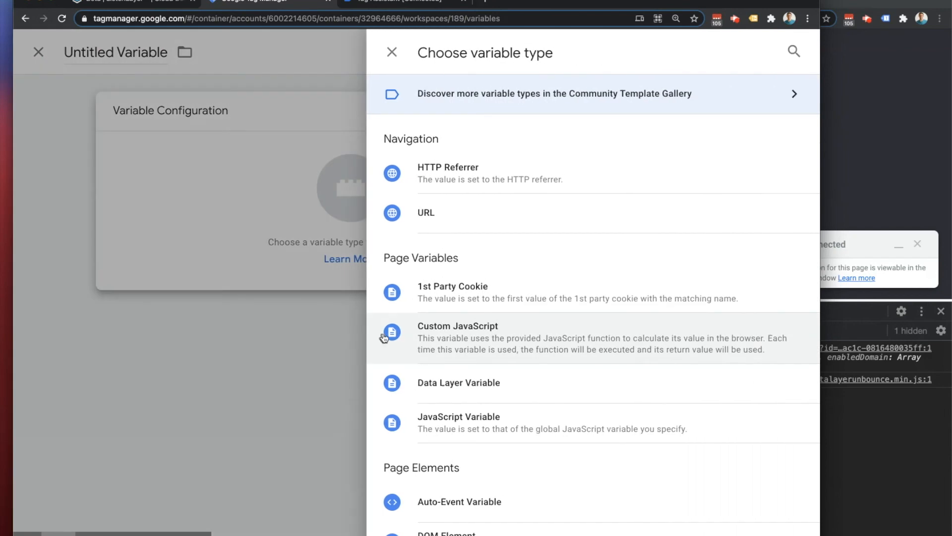
scroll(452, 353, down, 7)
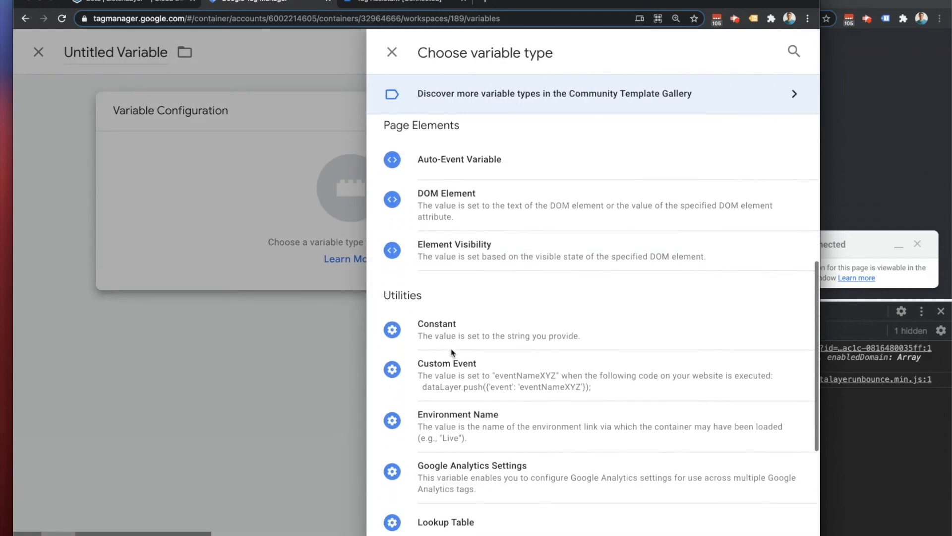
scroll(451, 353, down, 1)
click(442, 413)
Step: Set the input variable to {{formCategory}}, add two lookup rows and enter Demo as the first row's input
click(306, 254)
click(296, 346)
click(291, 326)
click(290, 364)
click(288, 331)
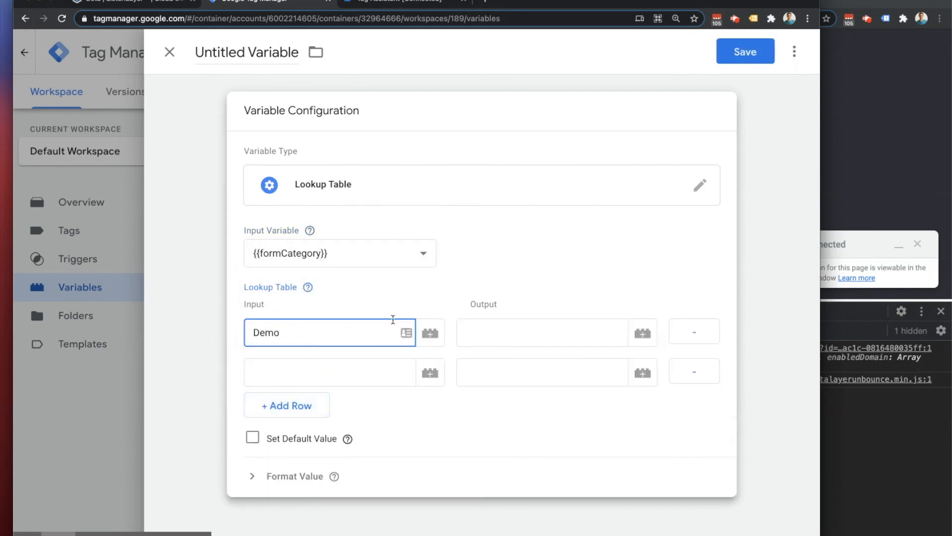
Step: Name the lookup table variable Google Ads Conversion Label
click(599, 335)
click(263, 56)
text(Google Ads Conversion Label)
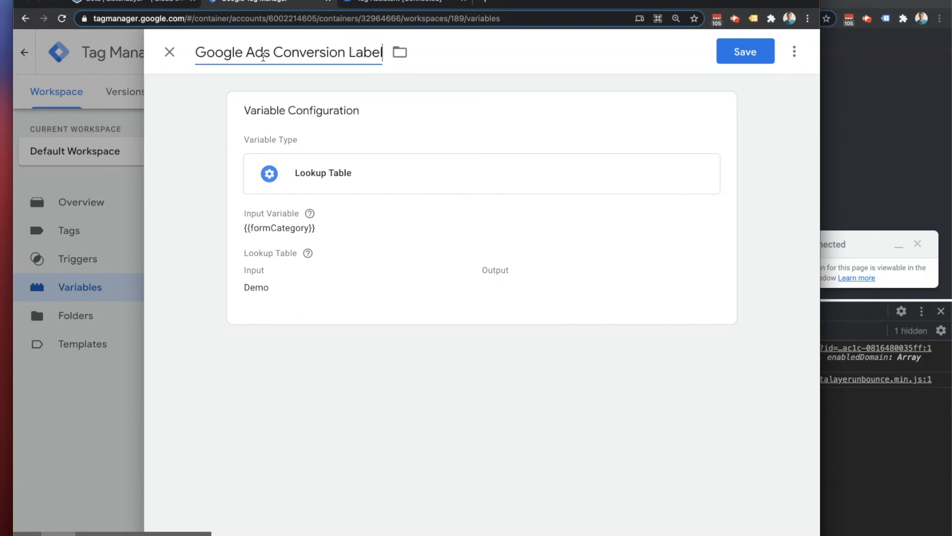
Step: Set the Demo row's output to abcd and fill the second row with input Content and output XYZ0
click(410, 184)
click(516, 332)
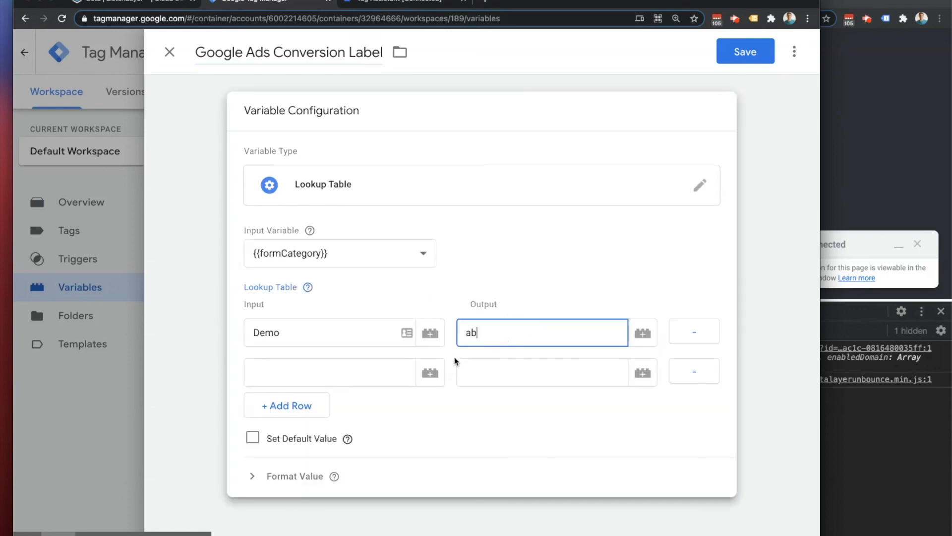
double_click(474, 333)
click(301, 378)
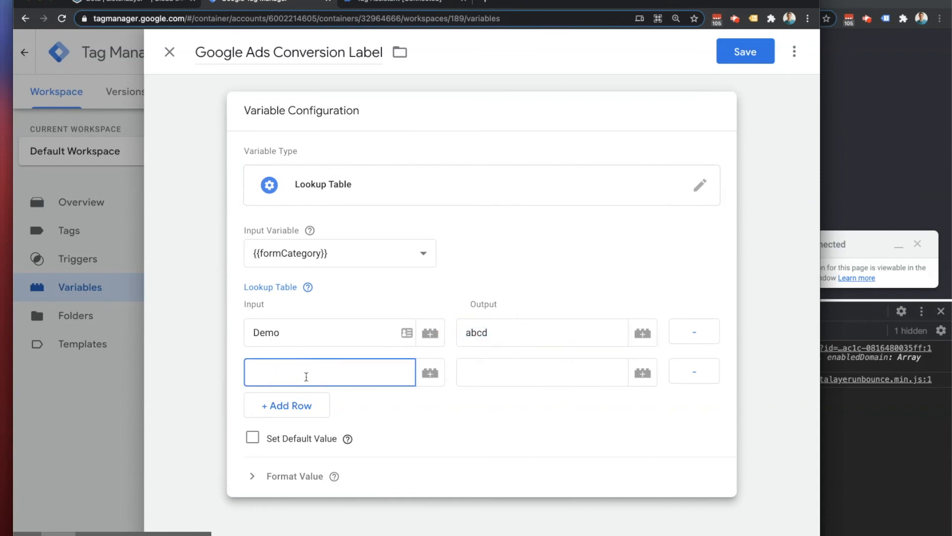
click(509, 370)
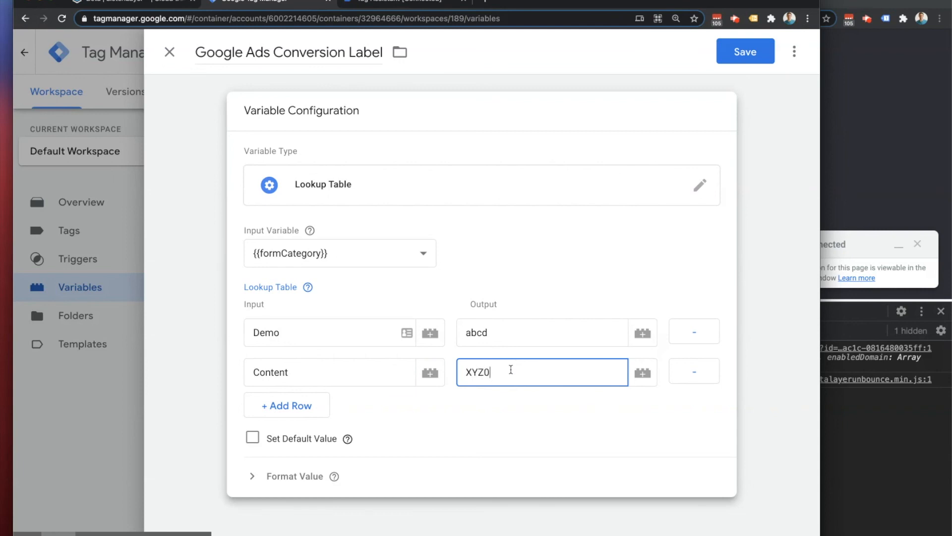
Step: Save the Google Ads Conversion Label variable and review its stored configuration
click(493, 373)
double_click(486, 372)
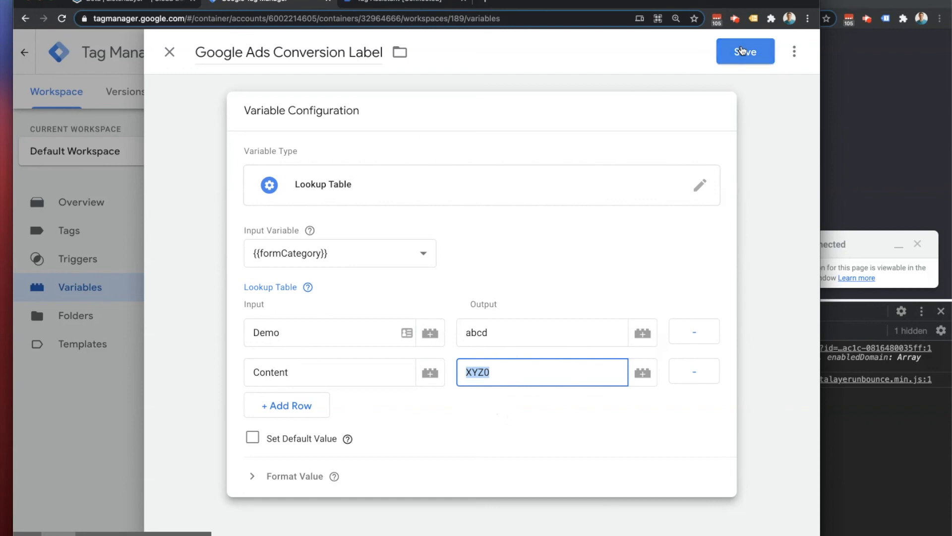
click(743, 58)
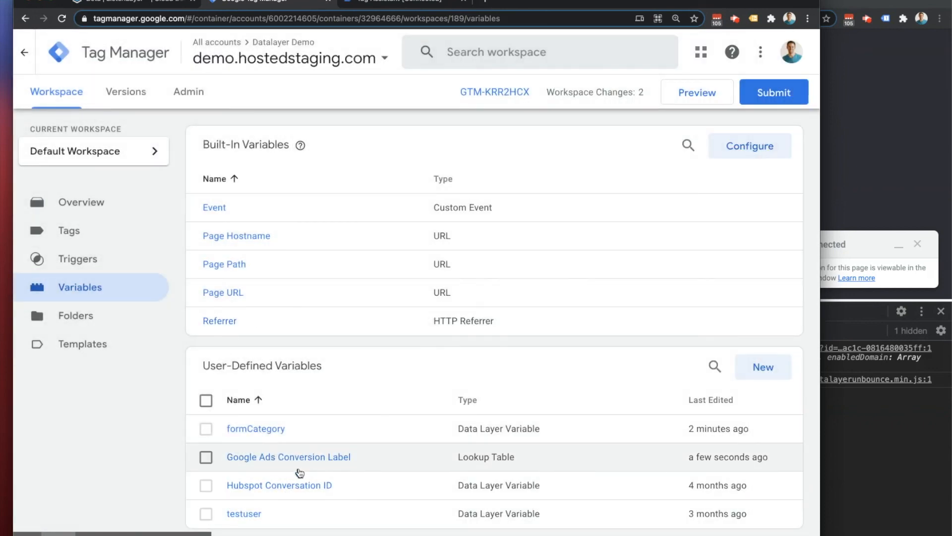
click(297, 462)
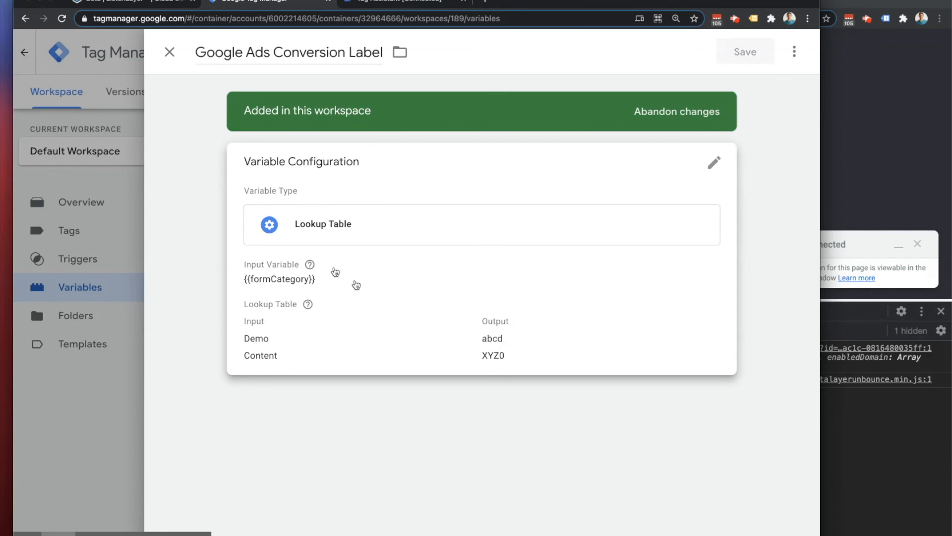
click(169, 52)
Step: Create a new tag of type Google Ads Conversion Tracking
click(72, 233)
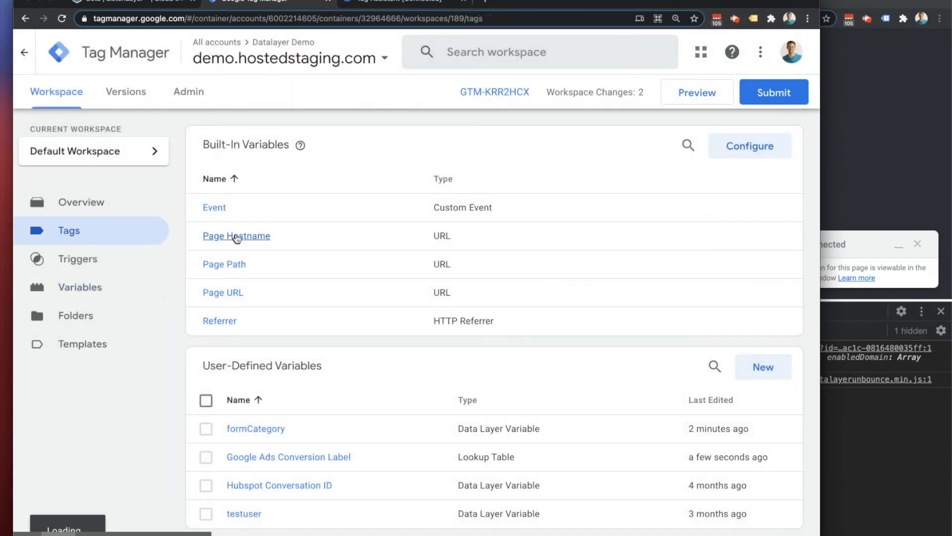
click(758, 145)
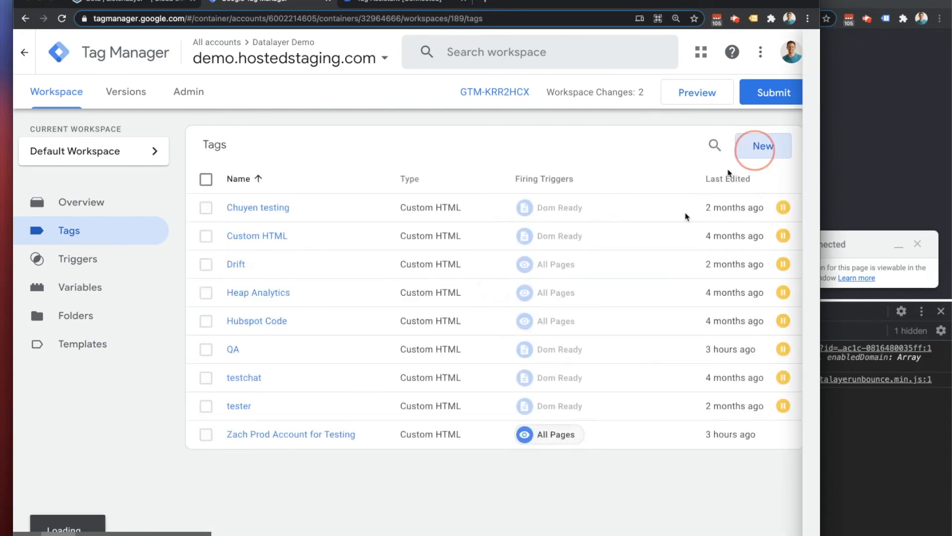
click(496, 291)
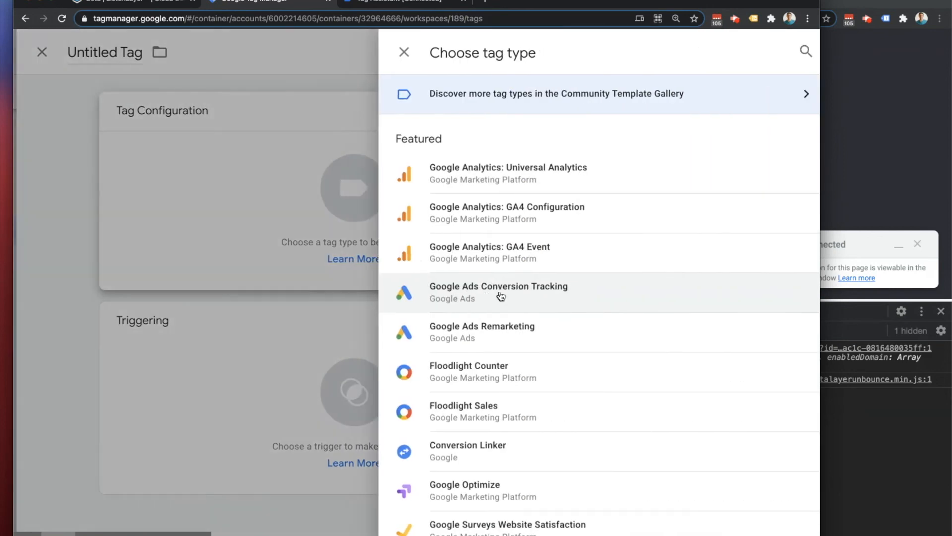
click(496, 292)
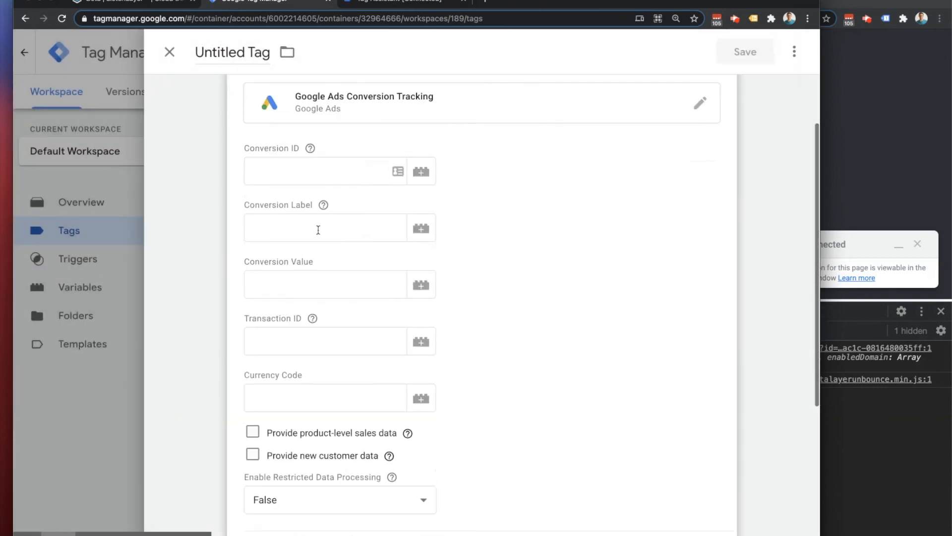
Step: Set the tag's Conversion Label to the {{Google Ads Conversion Label}} variable
click(318, 230)
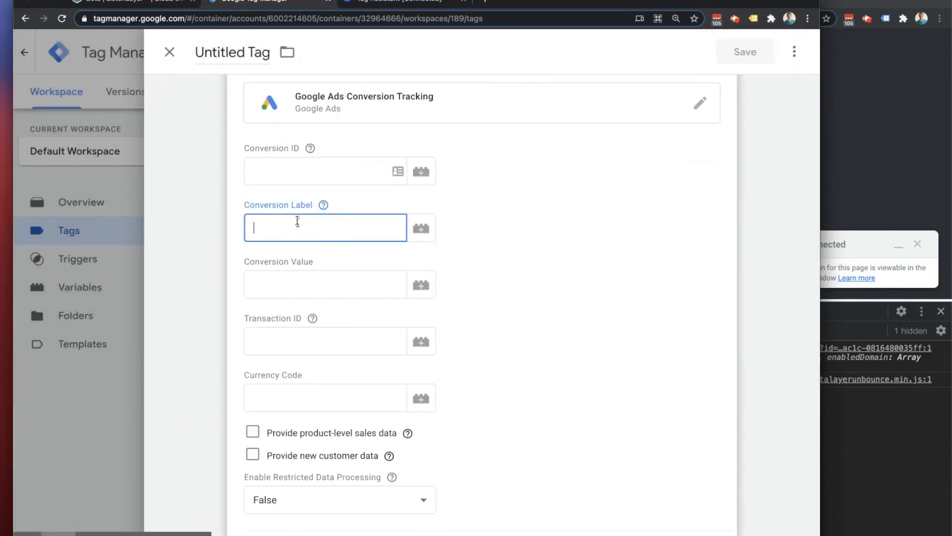
click(305, 249)
click(421, 228)
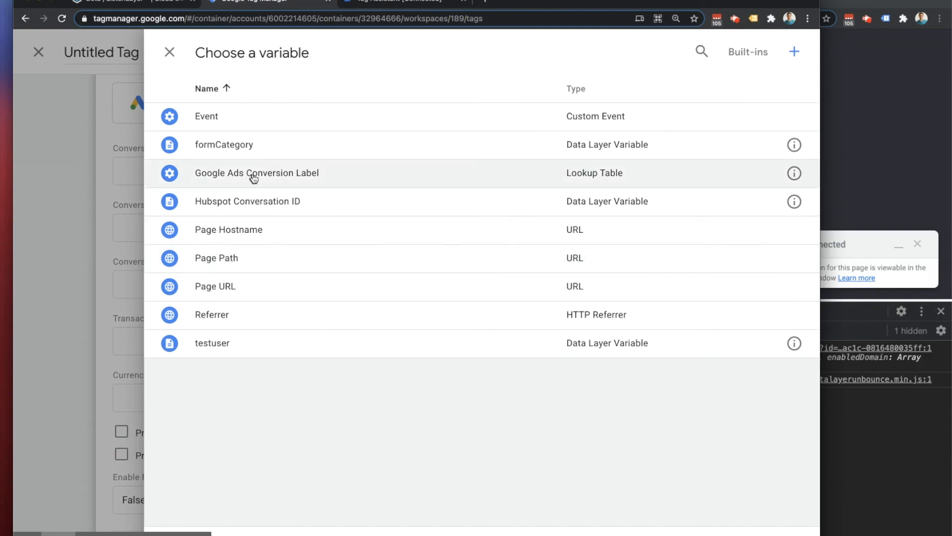
click(254, 174)
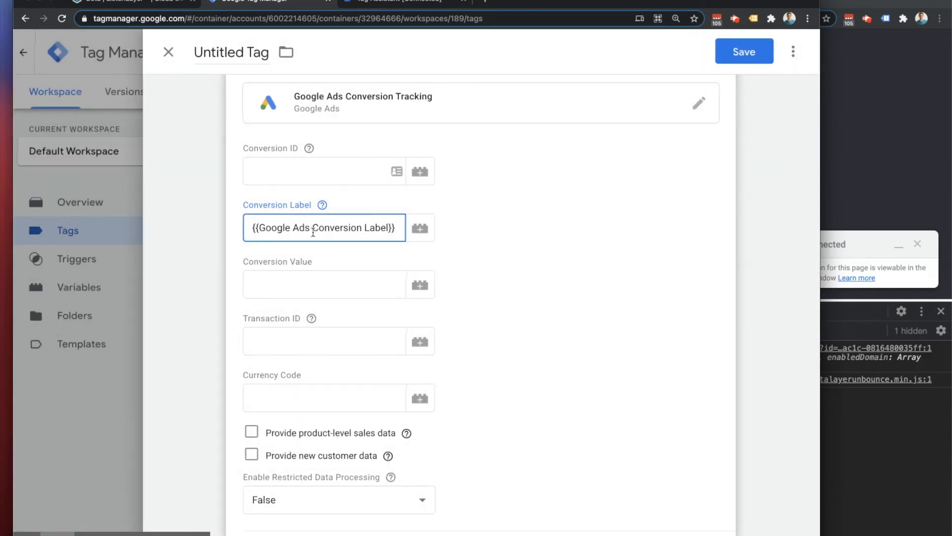
Step: Review the conversion tag's configuration and triggering sections, and try to close the unsaved tag
scroll(471, 247, up, 2)
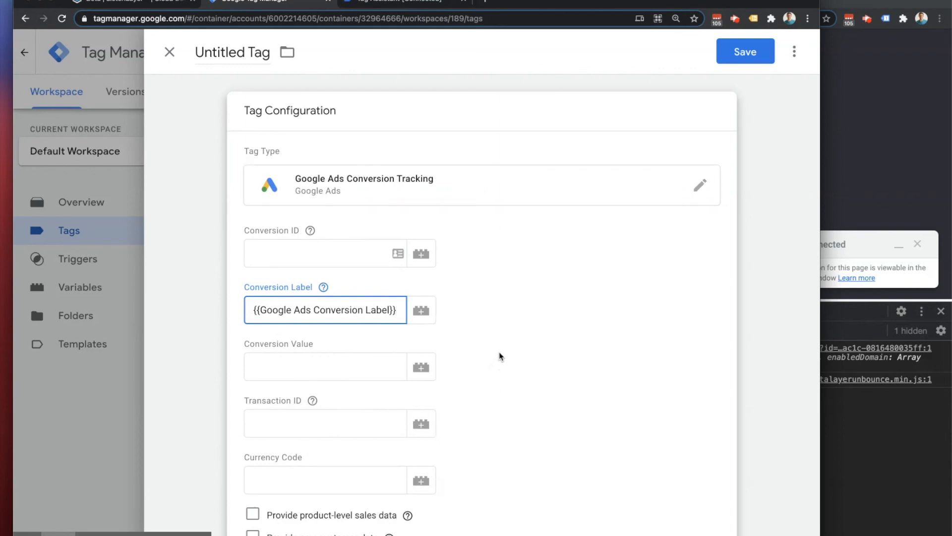
scroll(500, 356, down, 7)
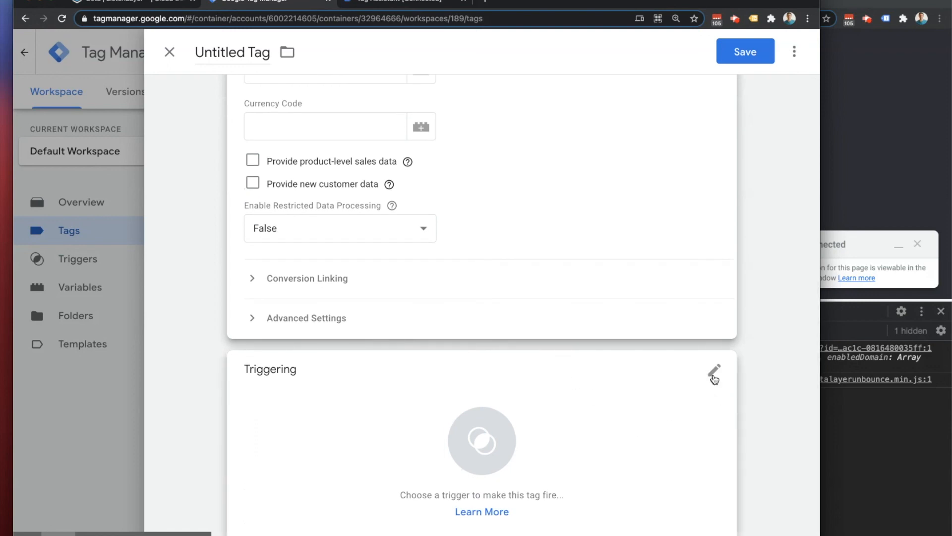
click(795, 51)
click(755, 126)
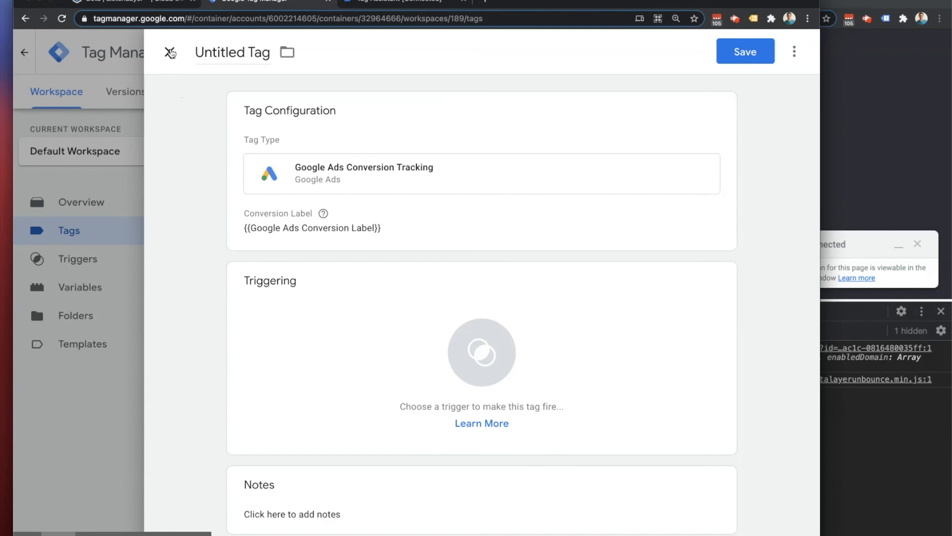
click(169, 53)
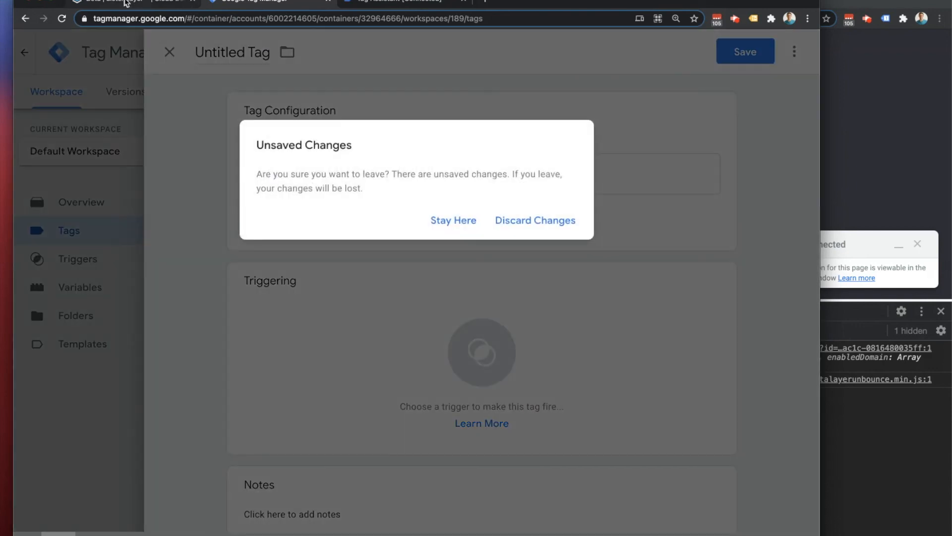
Step: Switch to ListenLayer and go from the Form Categorization rule to the list of custom value rules
click(125, 4)
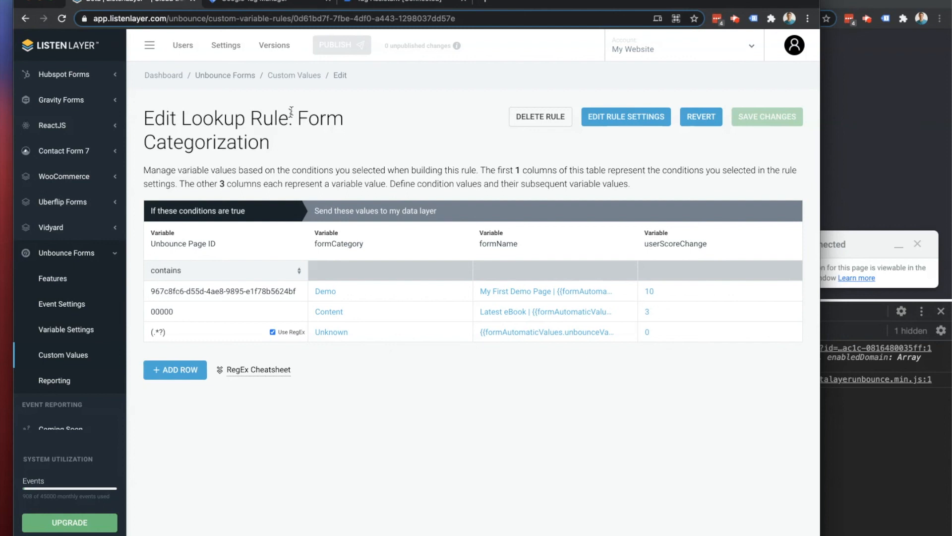
click(284, 77)
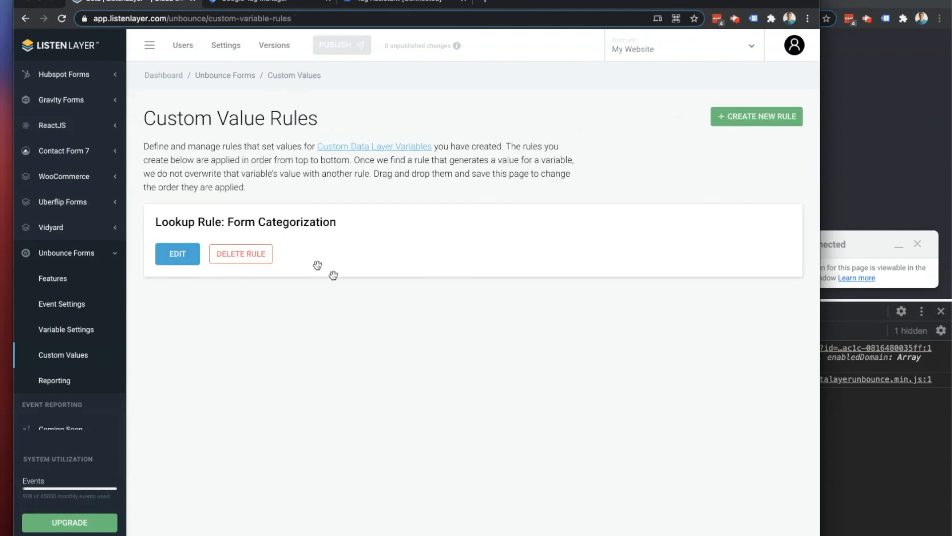